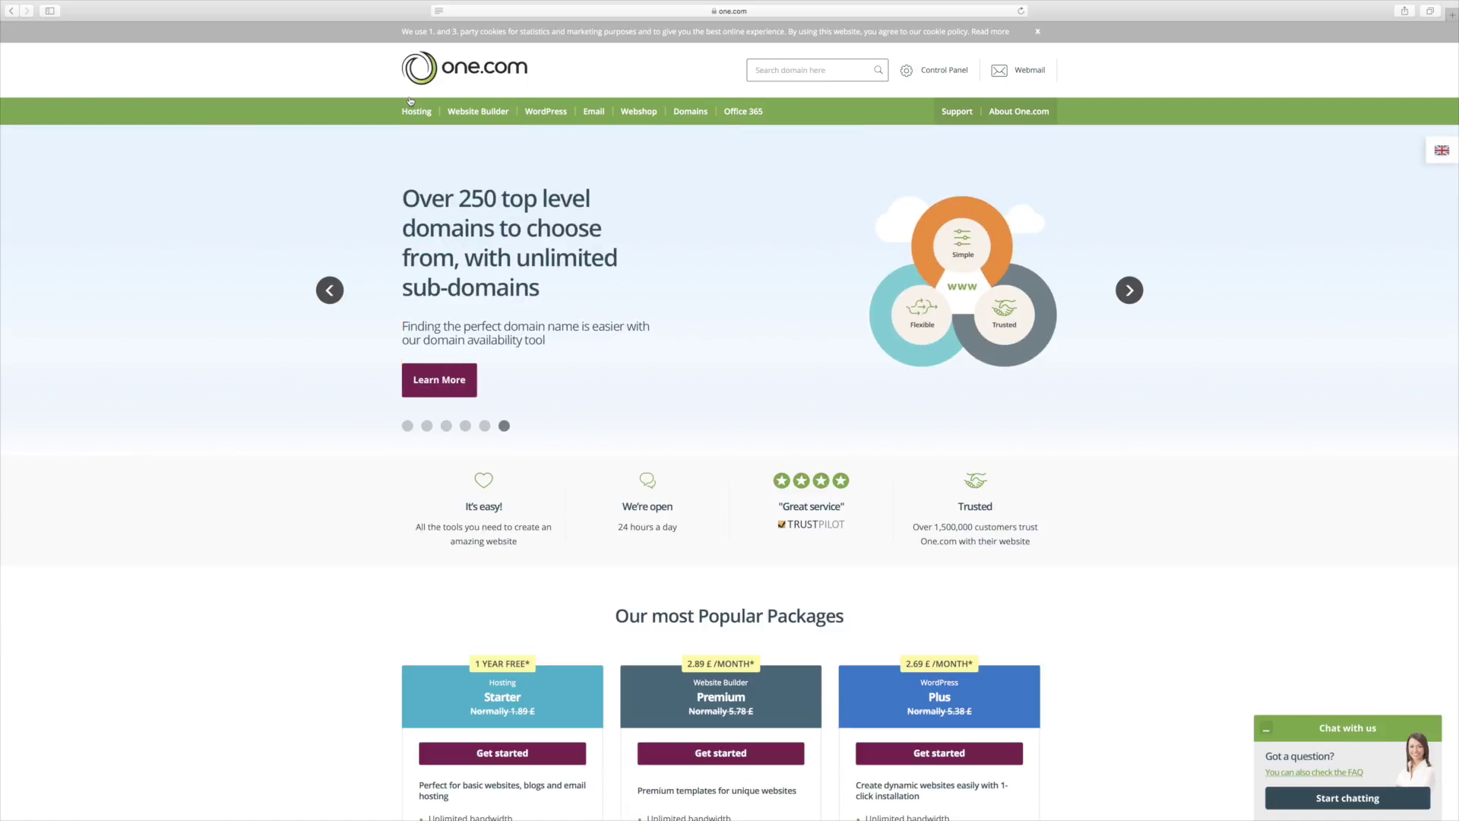
pyautogui.scroll(-3, 410, 100)
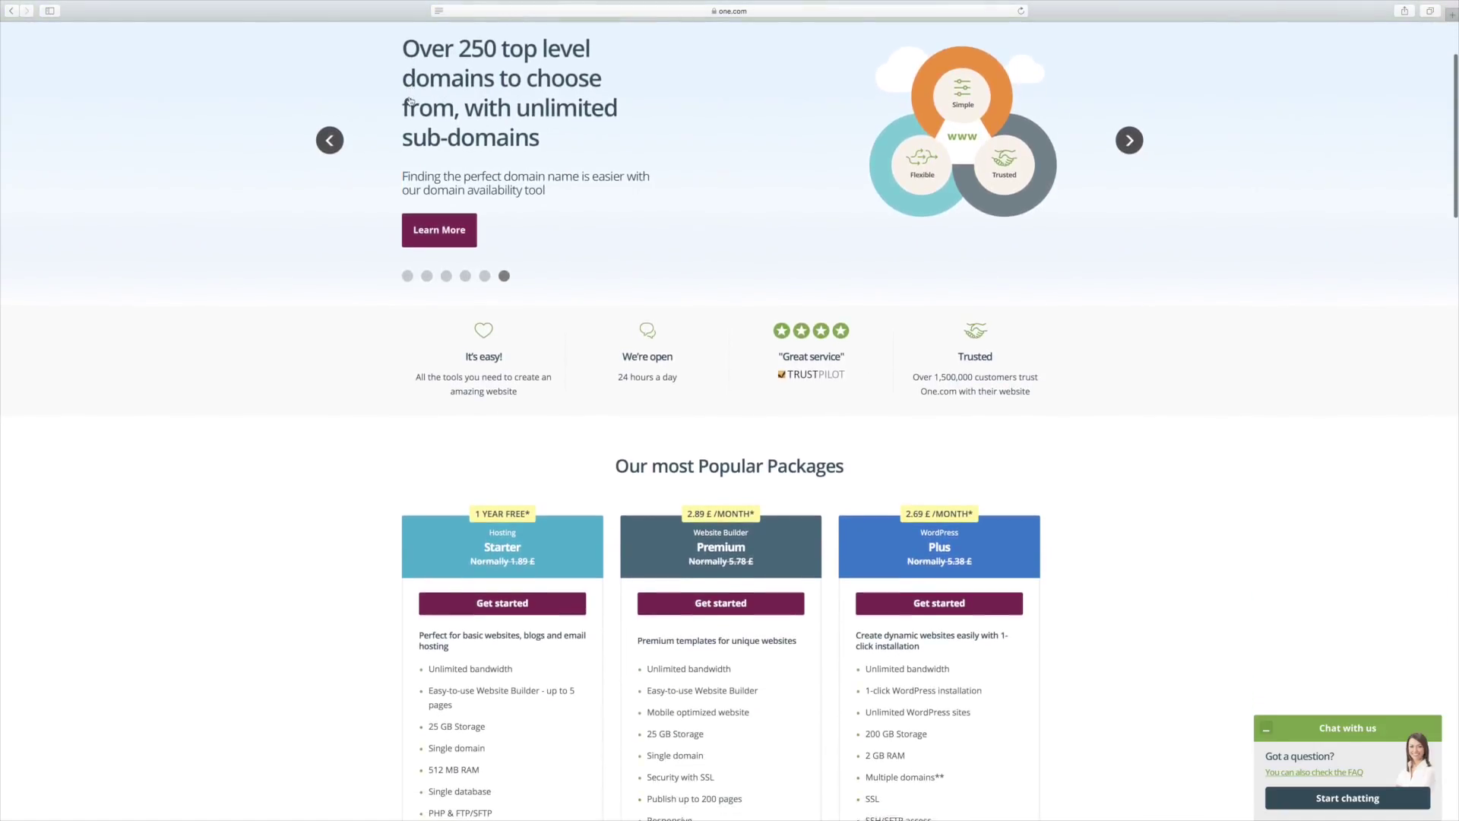
pyautogui.scroll(3, 410, 101)
pyautogui.scroll(-5, 410, 100)
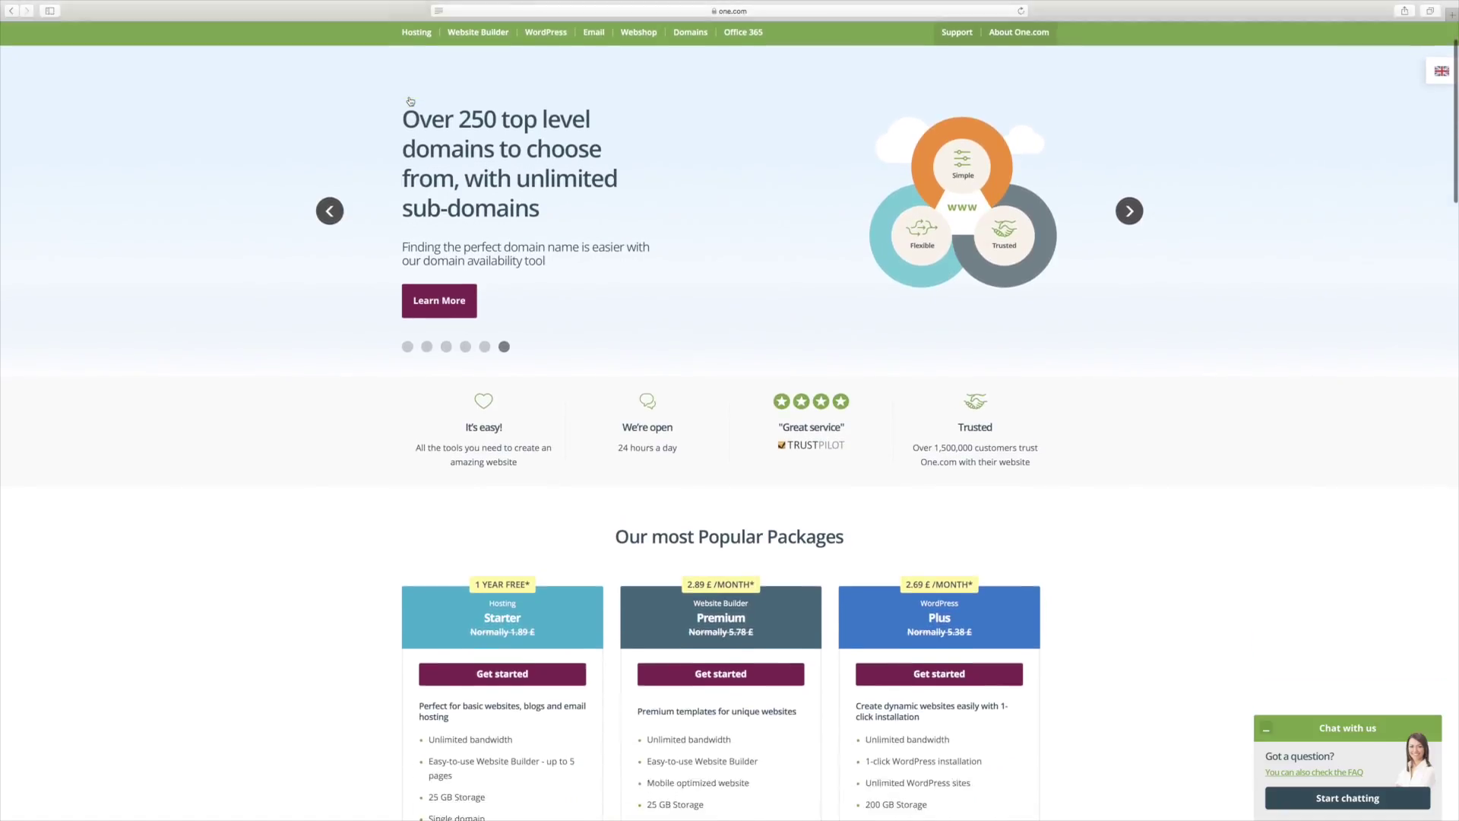
pyautogui.scroll(-1, 410, 100)
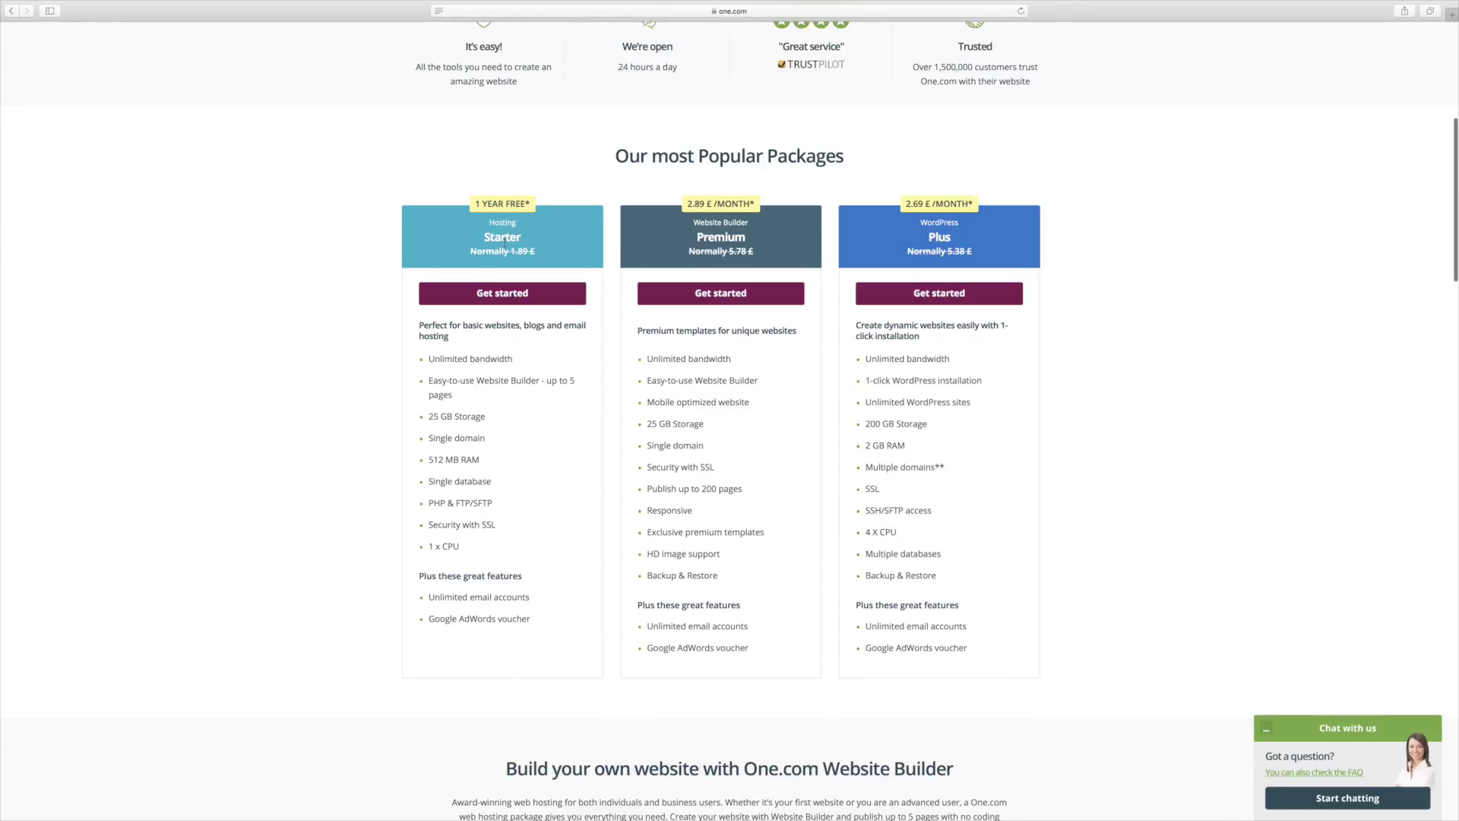
pyautogui.scroll(1, 504, 240)
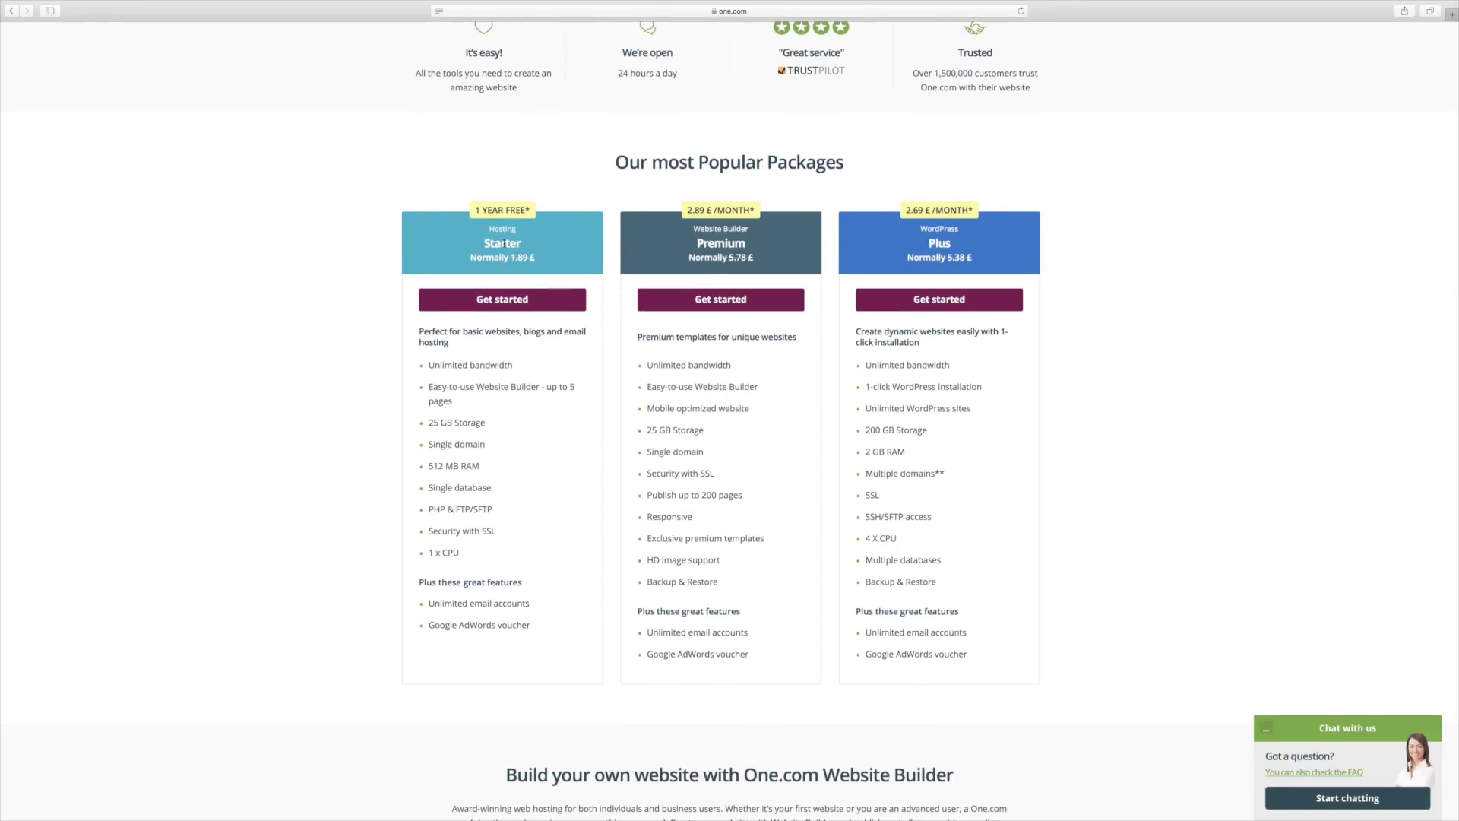
pyautogui.scroll(5, 504, 243)
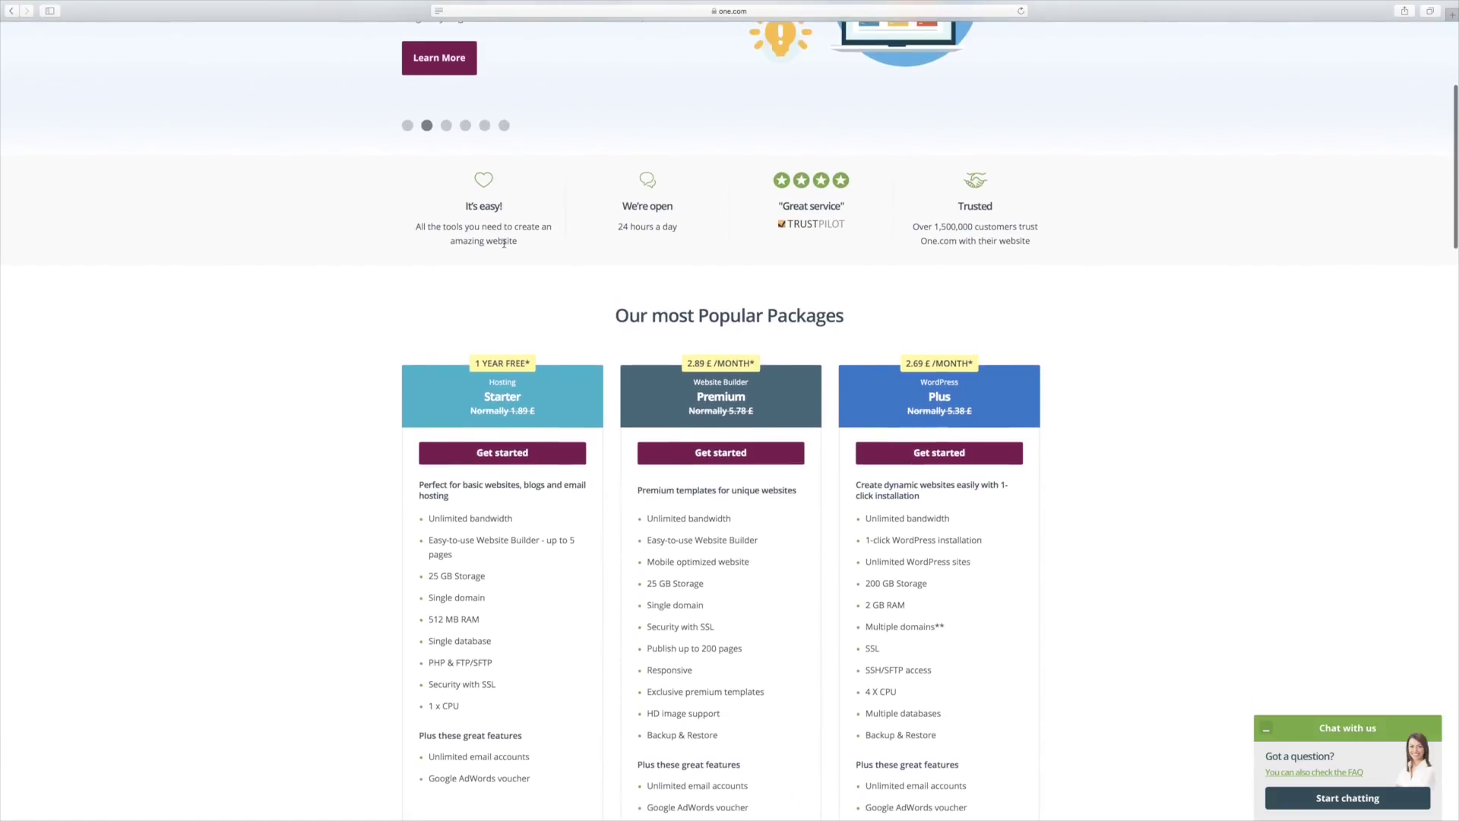
pyautogui.scroll(-2, 504, 246)
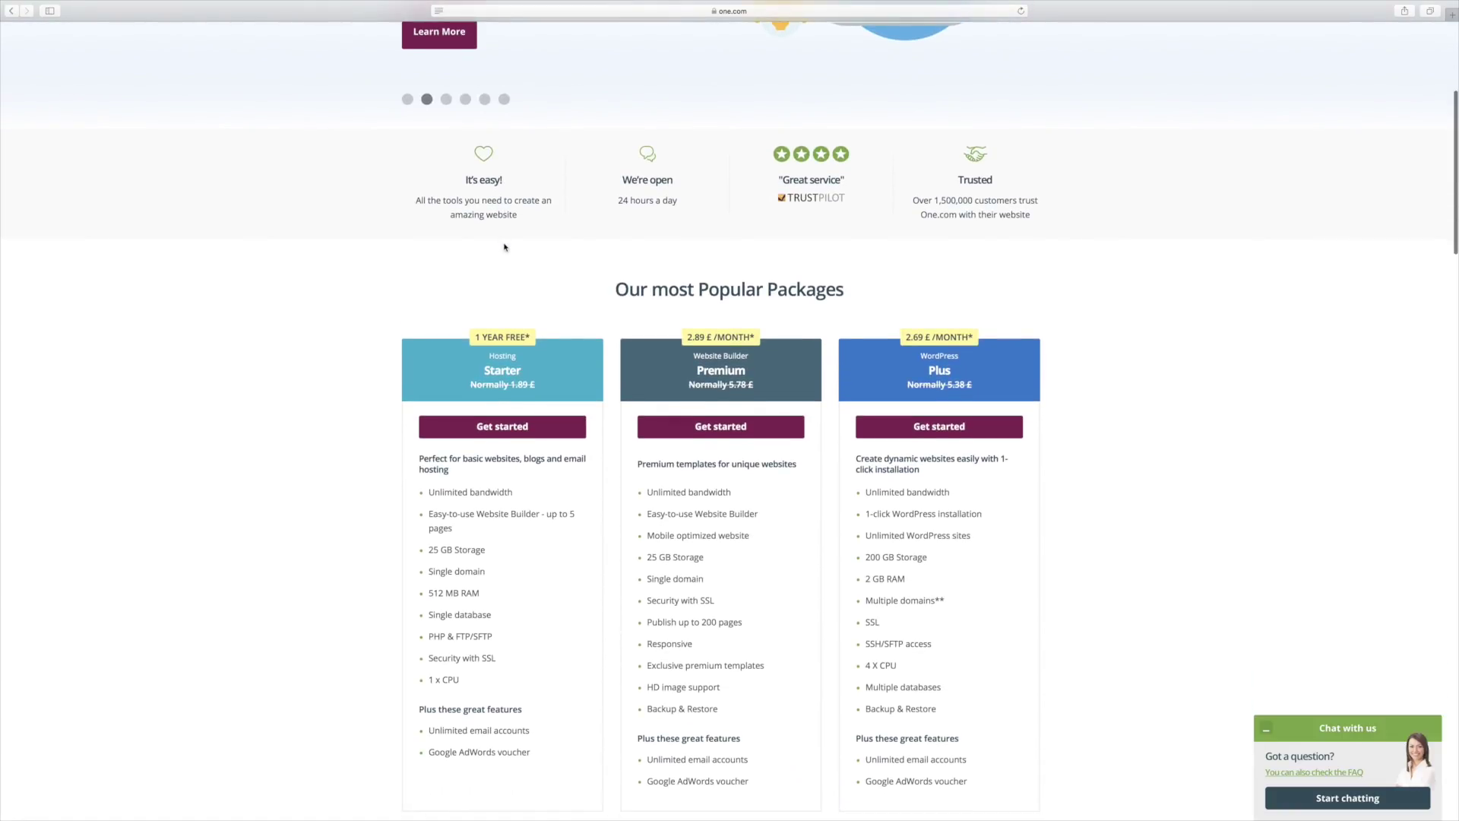
pyautogui.scroll(-1, 504, 247)
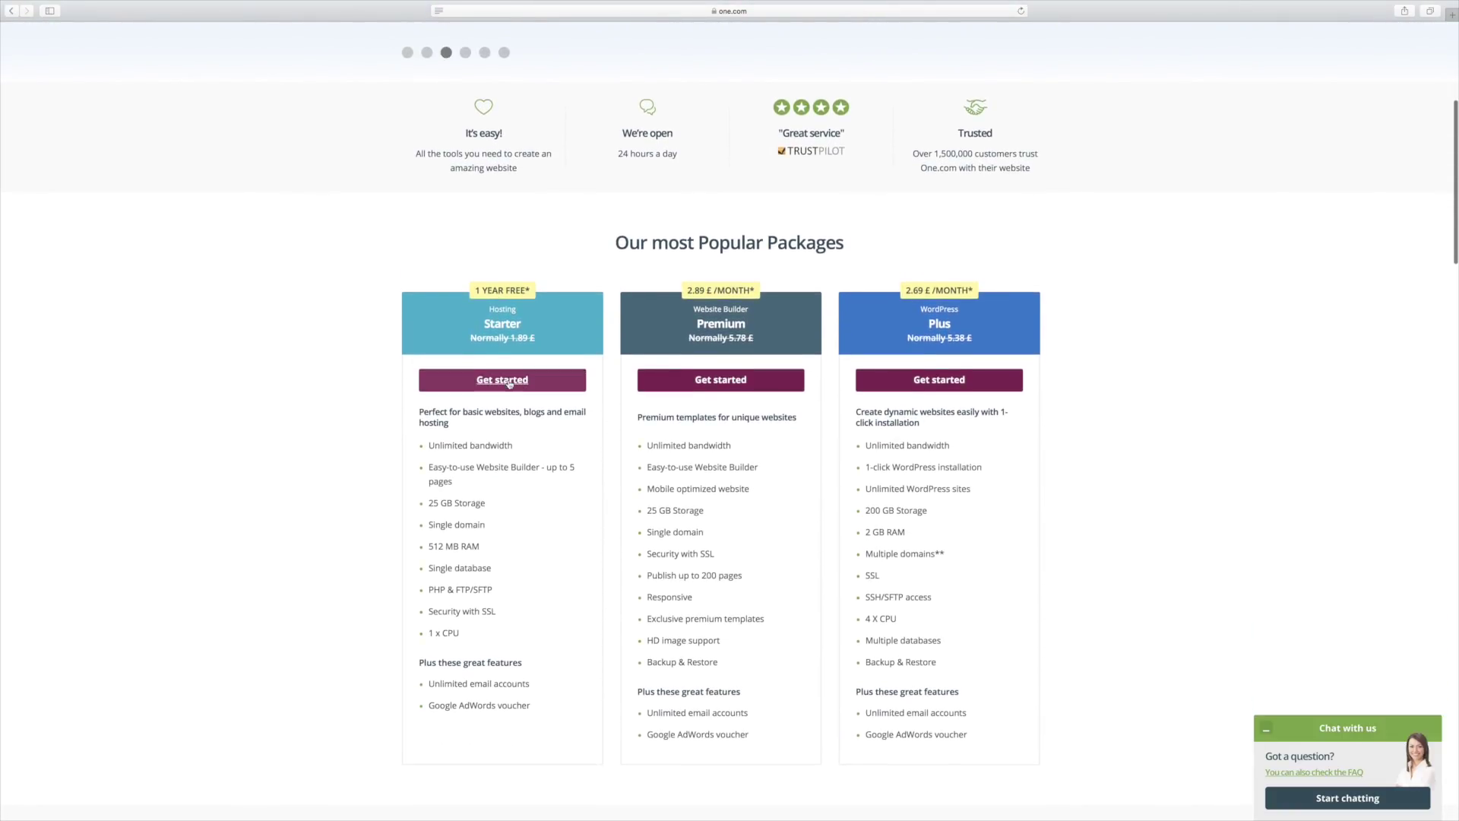
pyautogui.click(508, 382)
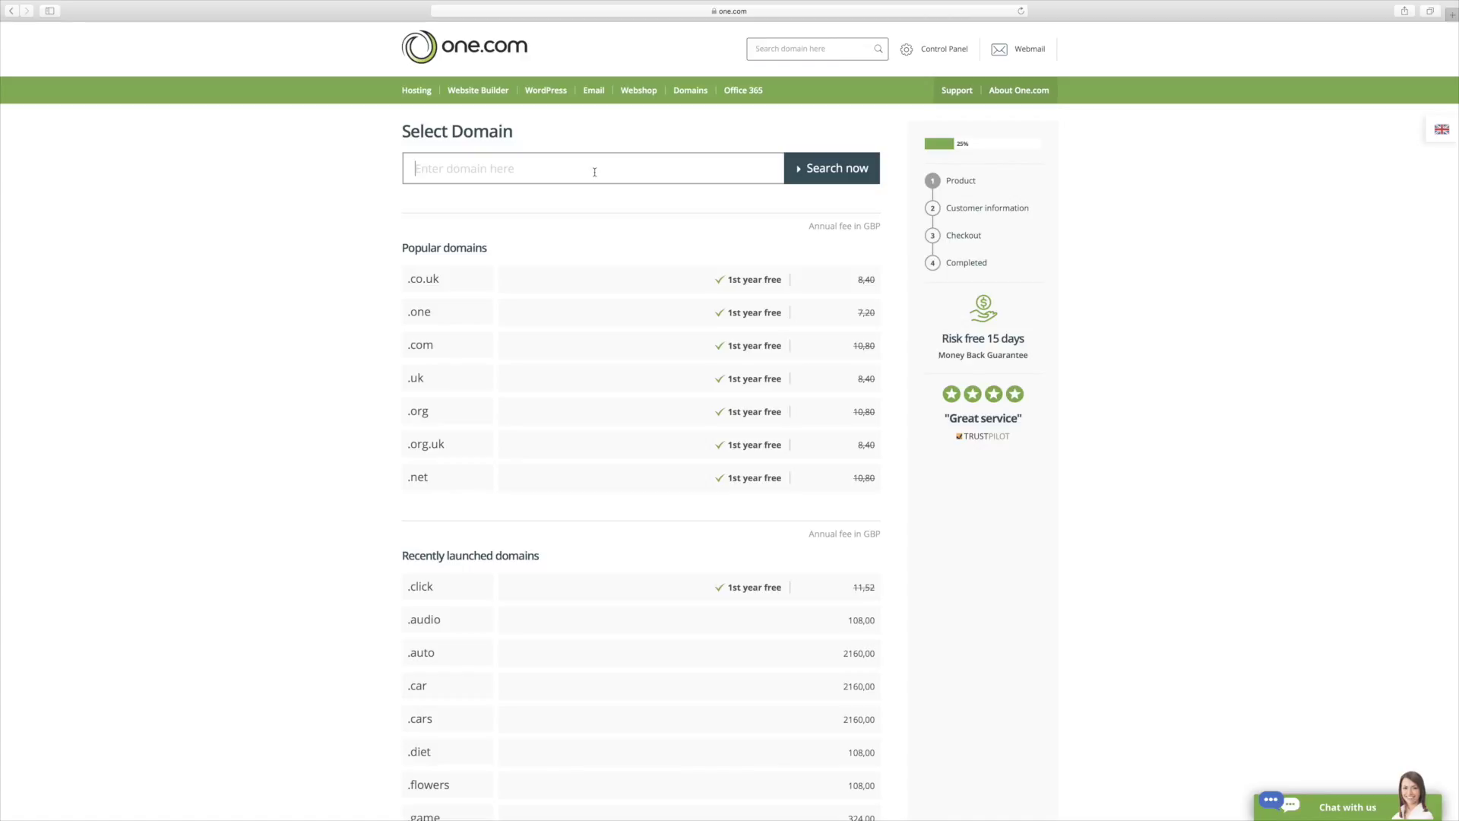
# Step: Search for 10poundpunt and select the available 10poundpunt.co.uk domain for the Starter order
pyautogui.write('10ponu')
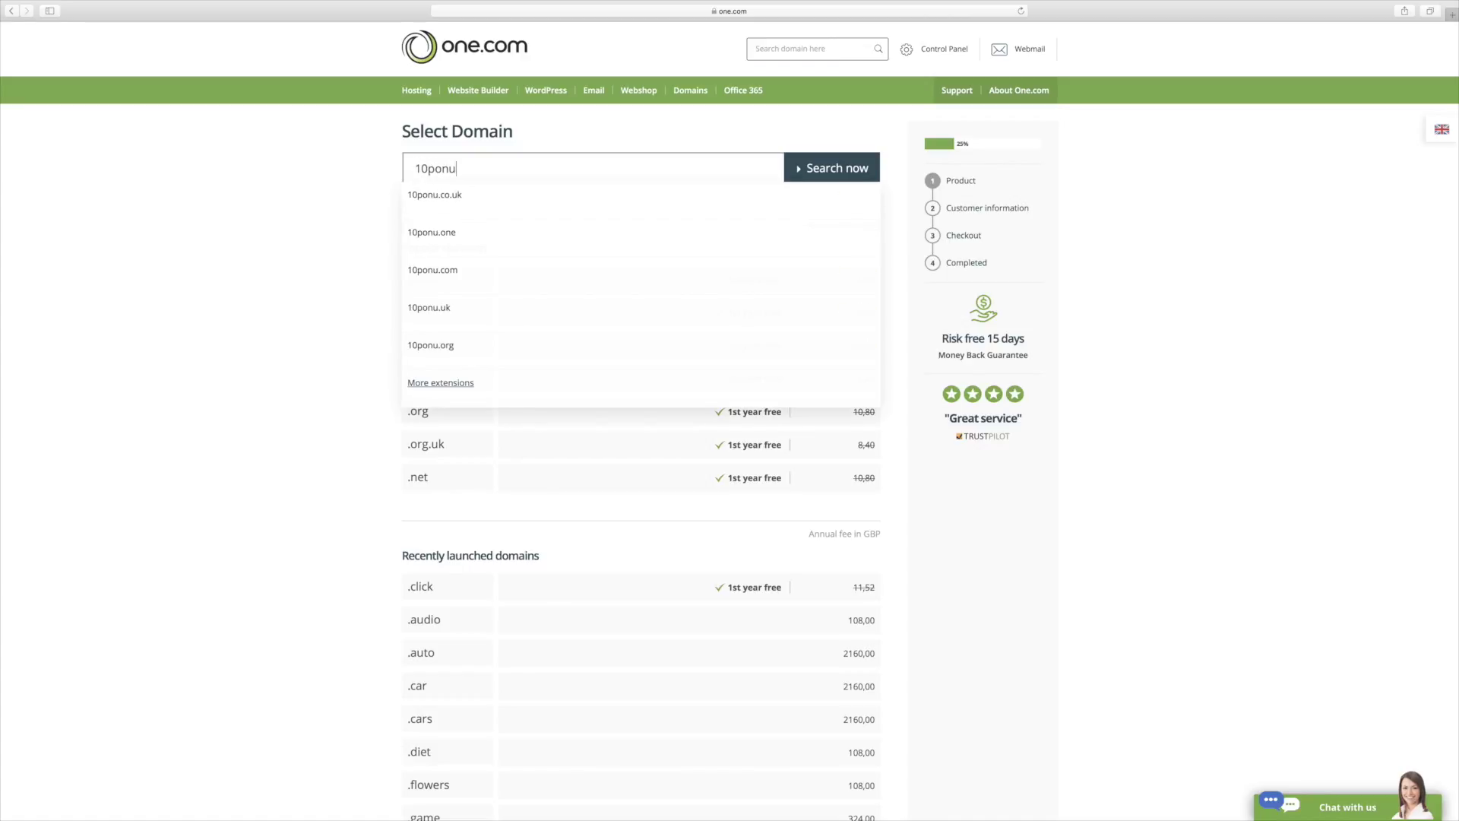
pyautogui.press('BackSpace')
pyautogui.press('BackSpace')
pyautogui.press('BackSpace')
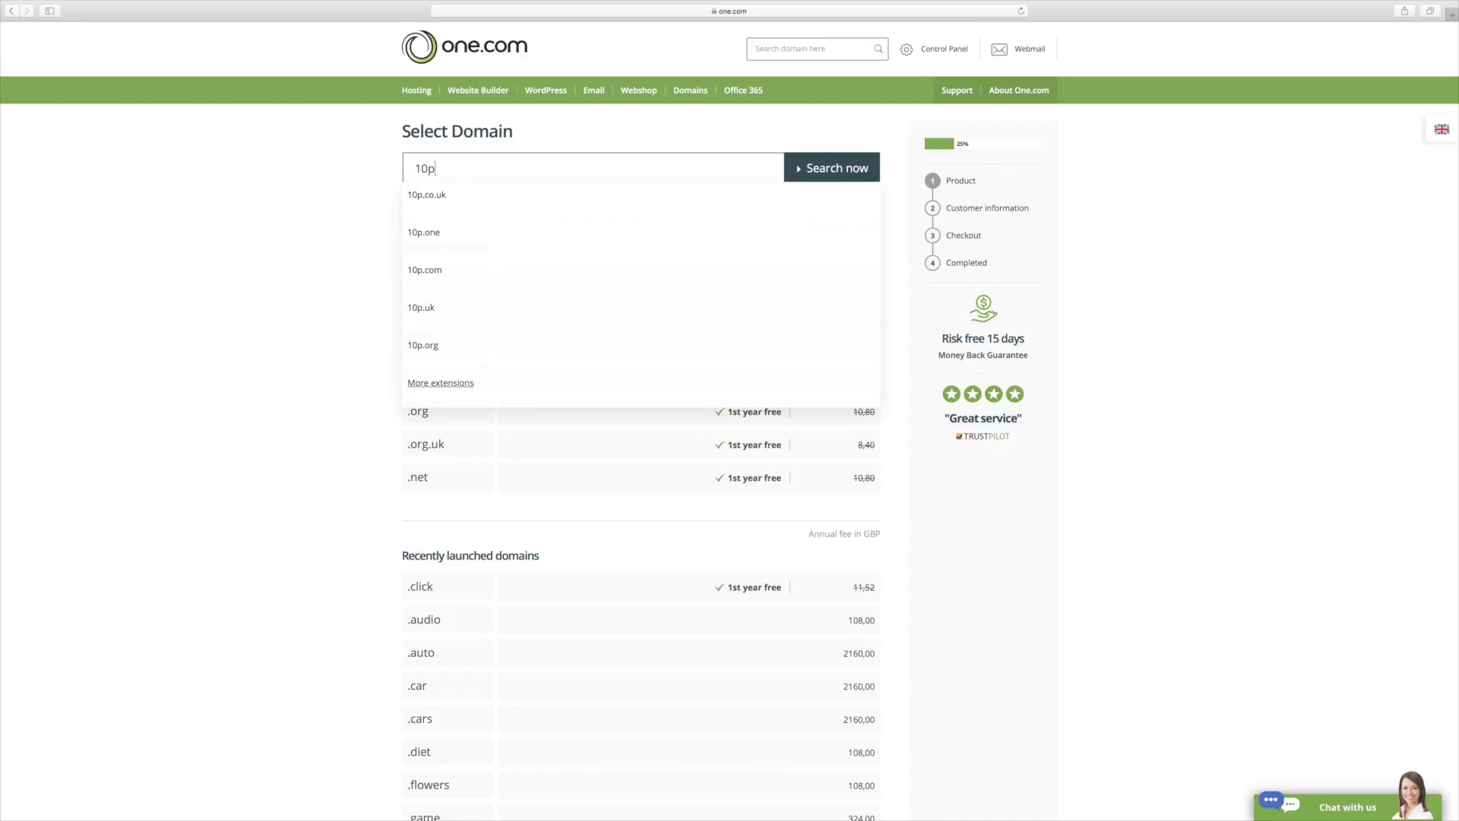
pyautogui.write('oundpunt')
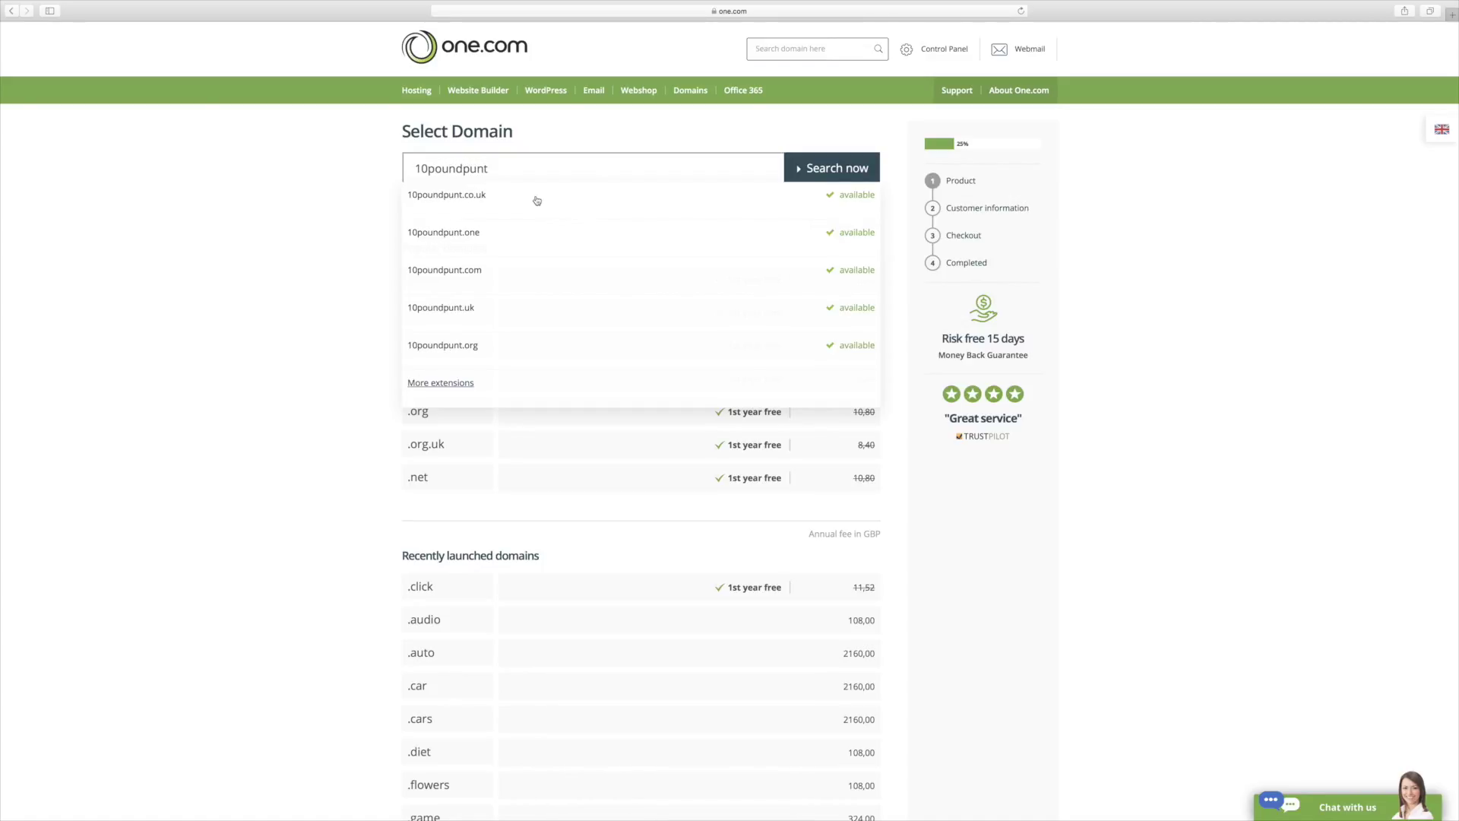
pyautogui.click(485, 198)
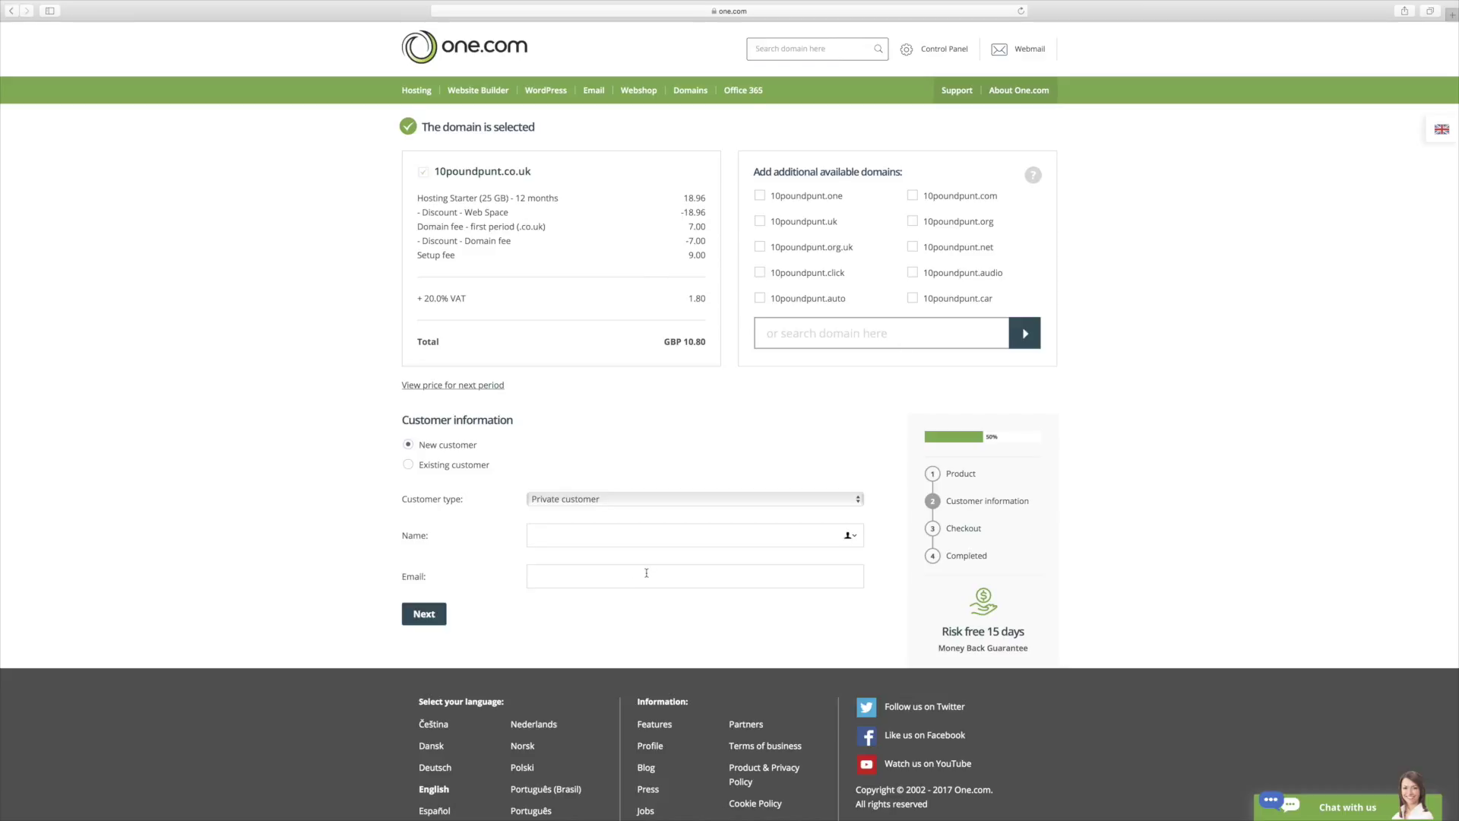
# Step: Go to the Control Panel login from the order page header
pyautogui.click(933, 51)
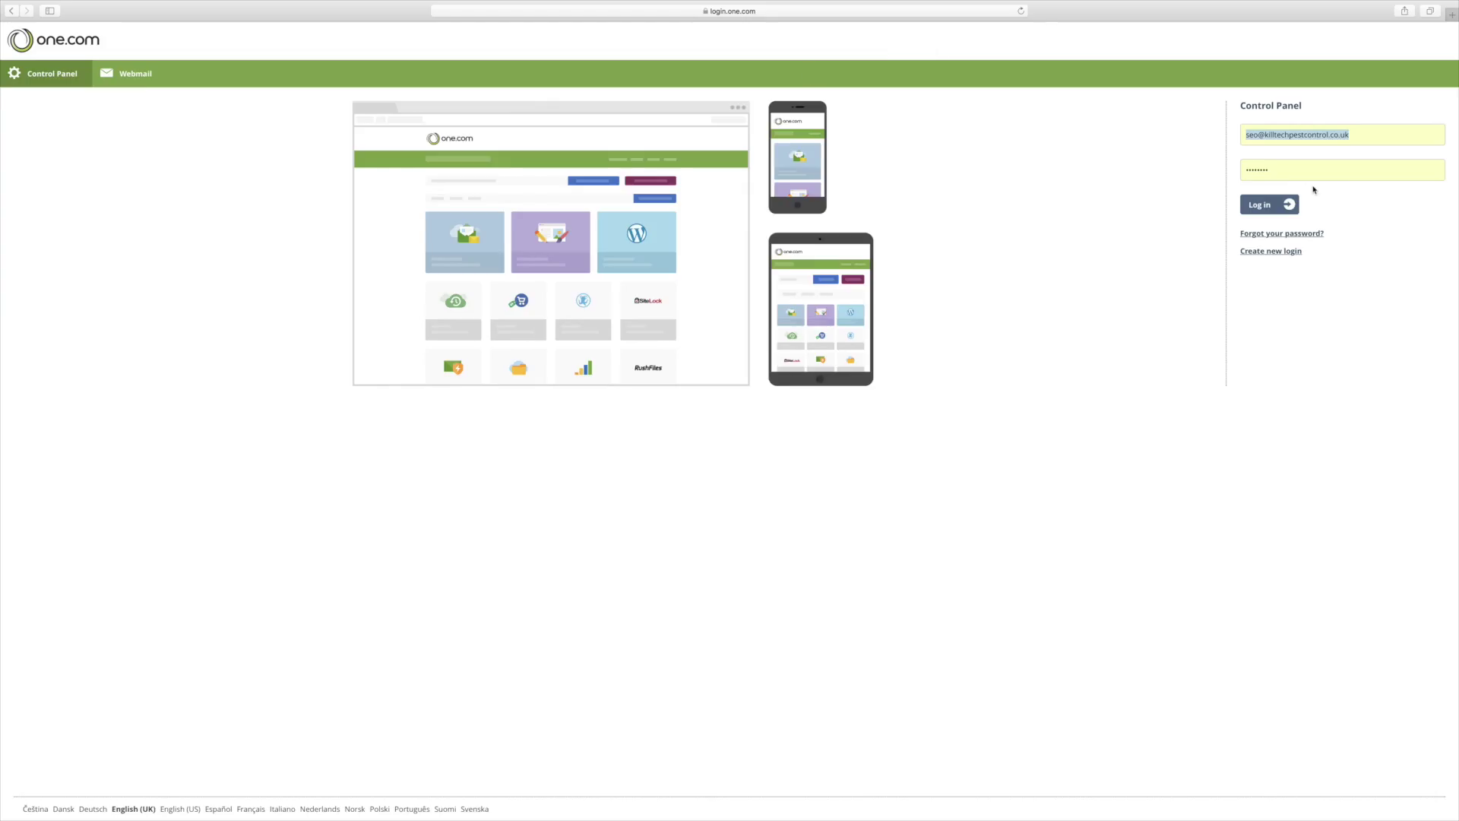
# Step: Log in to the one.com Control Panel with the account e-mail and password
pyautogui.write('ad')
pyautogui.press('BackSpace')
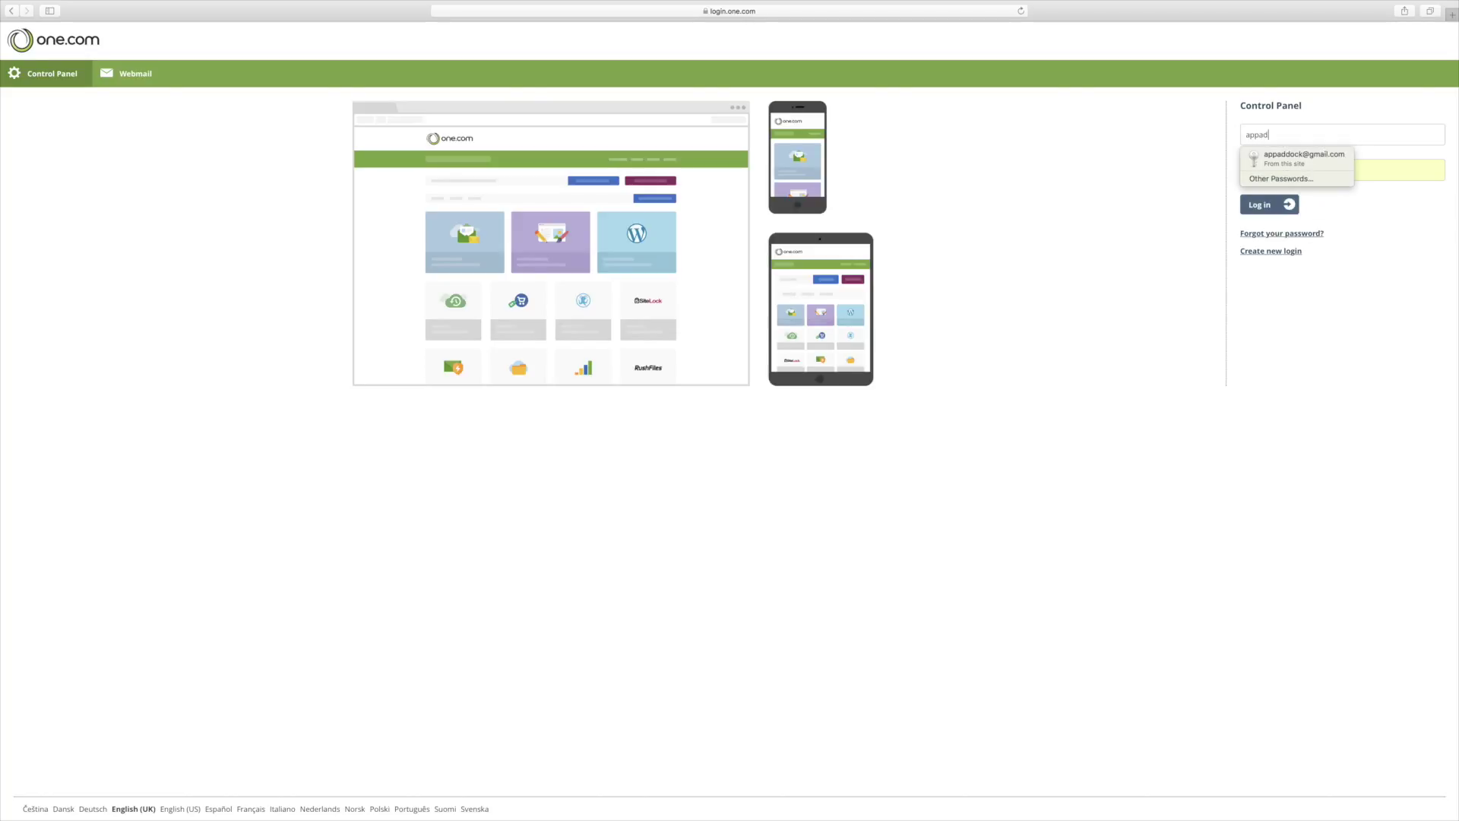
pyautogui.press('Return')
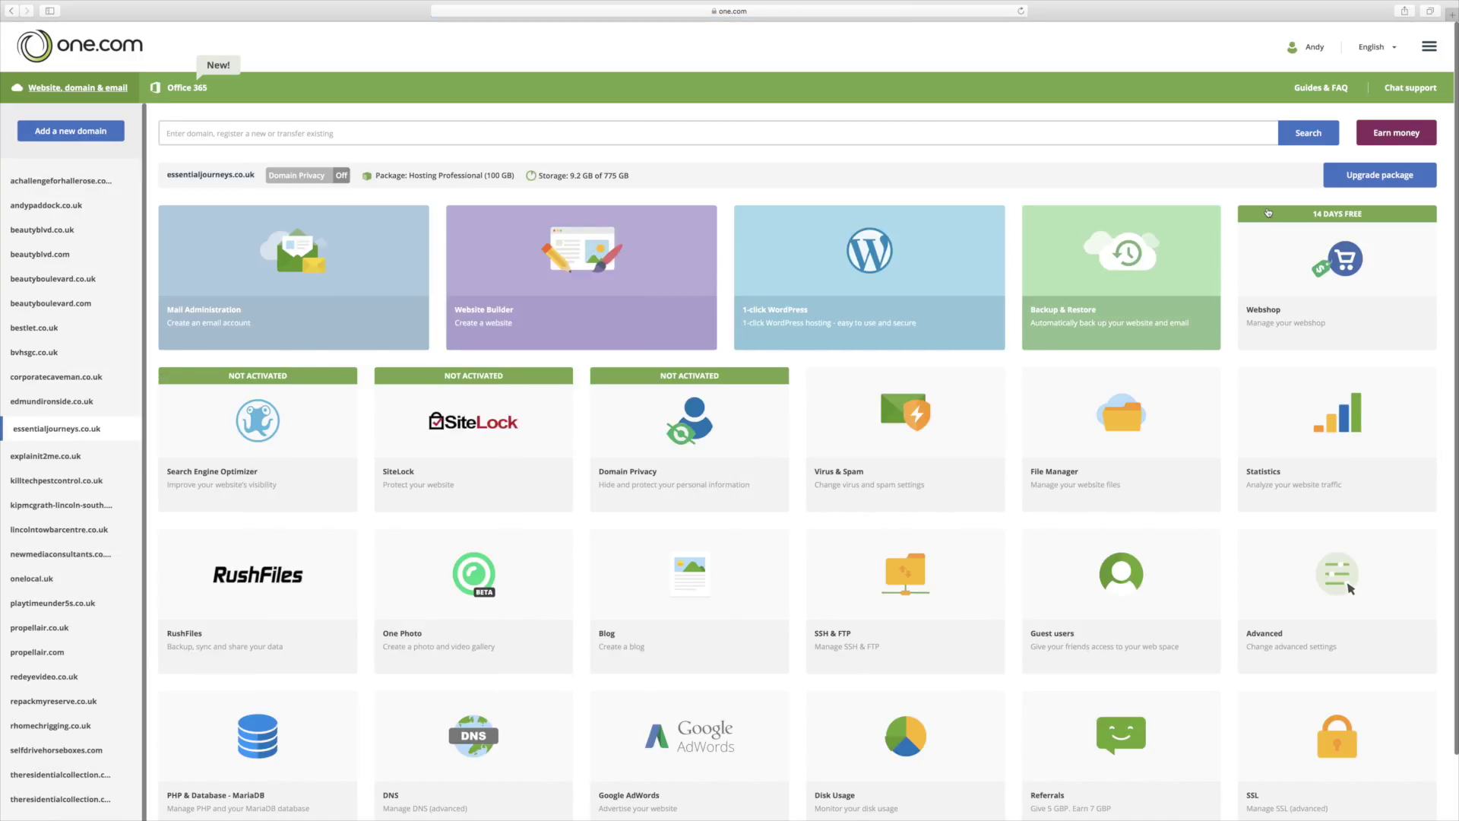
# Step: Switch to the second listed domain and scroll through its Hosting Starter dashboard tiles
pyautogui.click(63, 209)
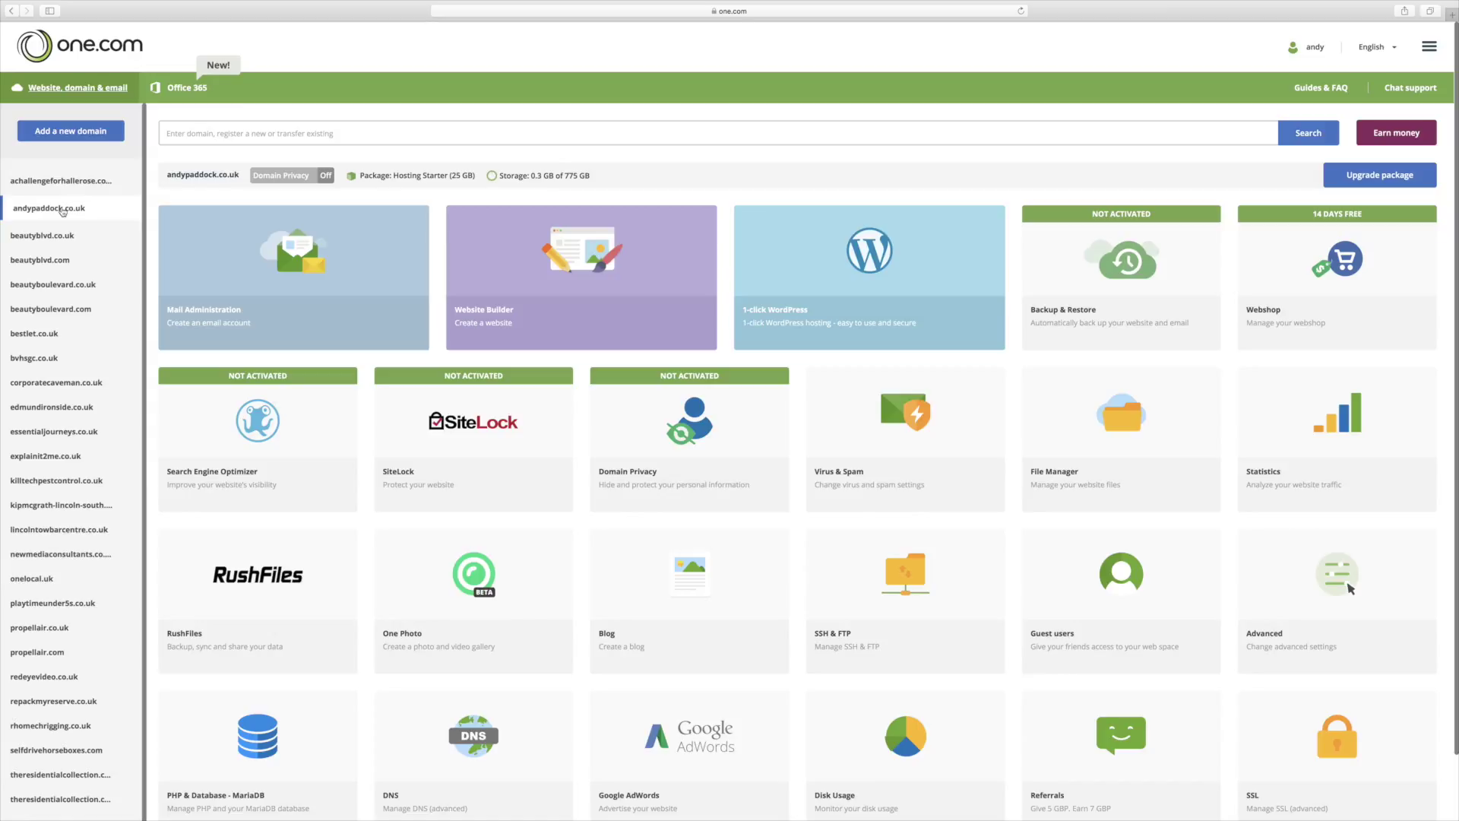
pyautogui.scroll(-2, 792, 459)
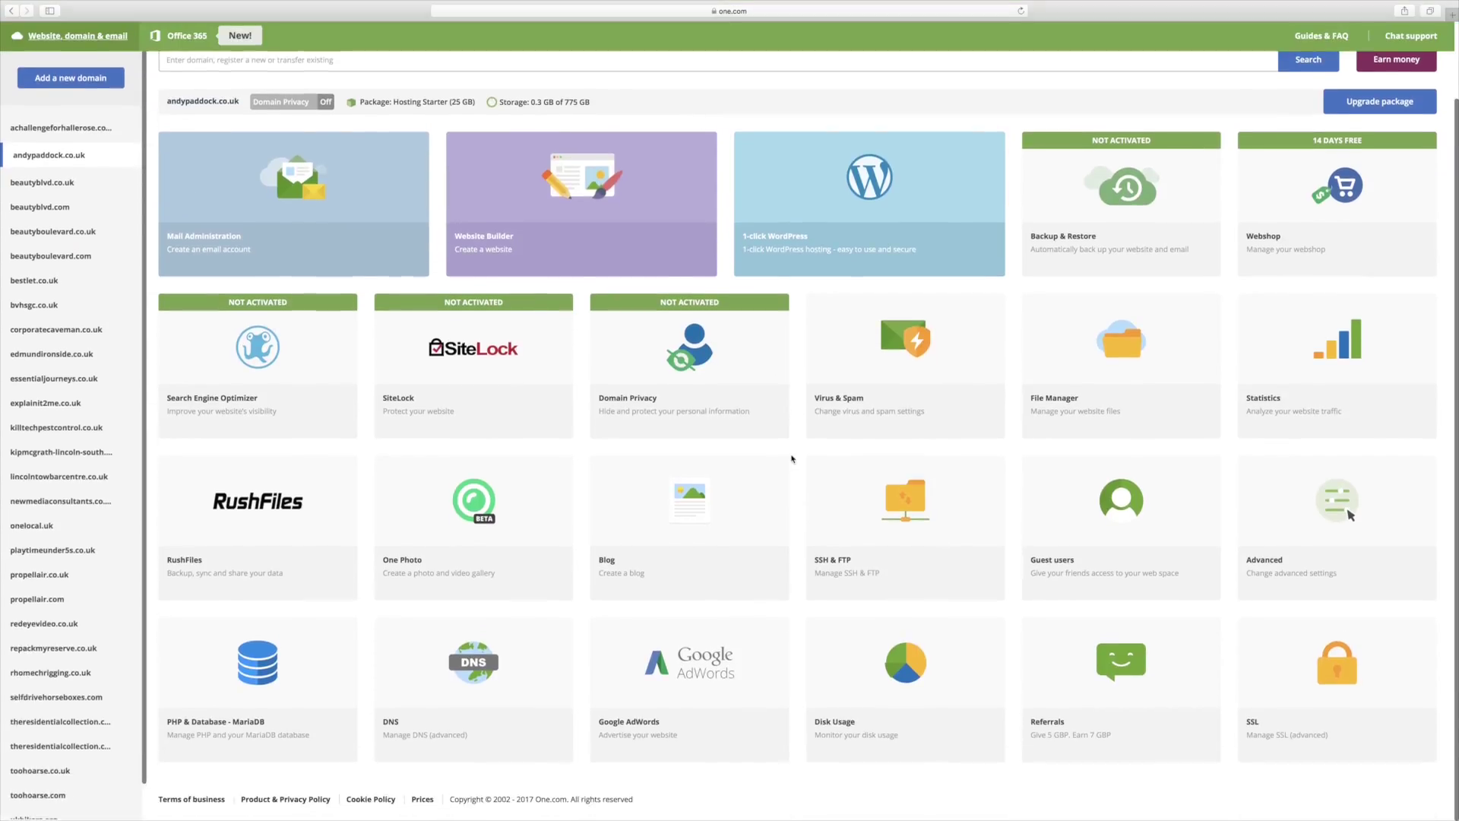
pyautogui.scroll(2, 792, 460)
pyautogui.scroll(-2, 792, 459)
pyautogui.scroll(2, 792, 459)
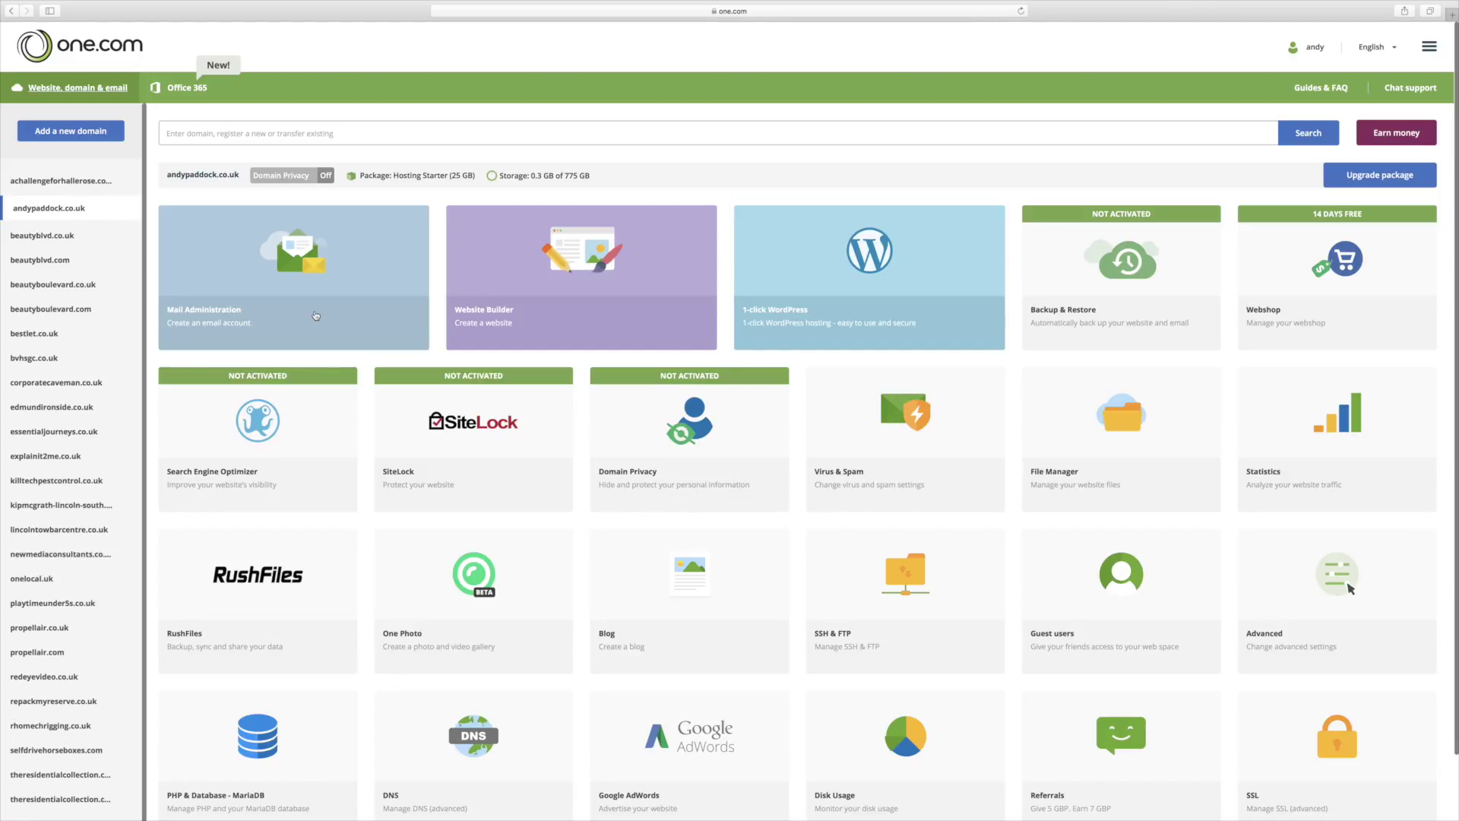
pyautogui.scroll(-3, 855, 475)
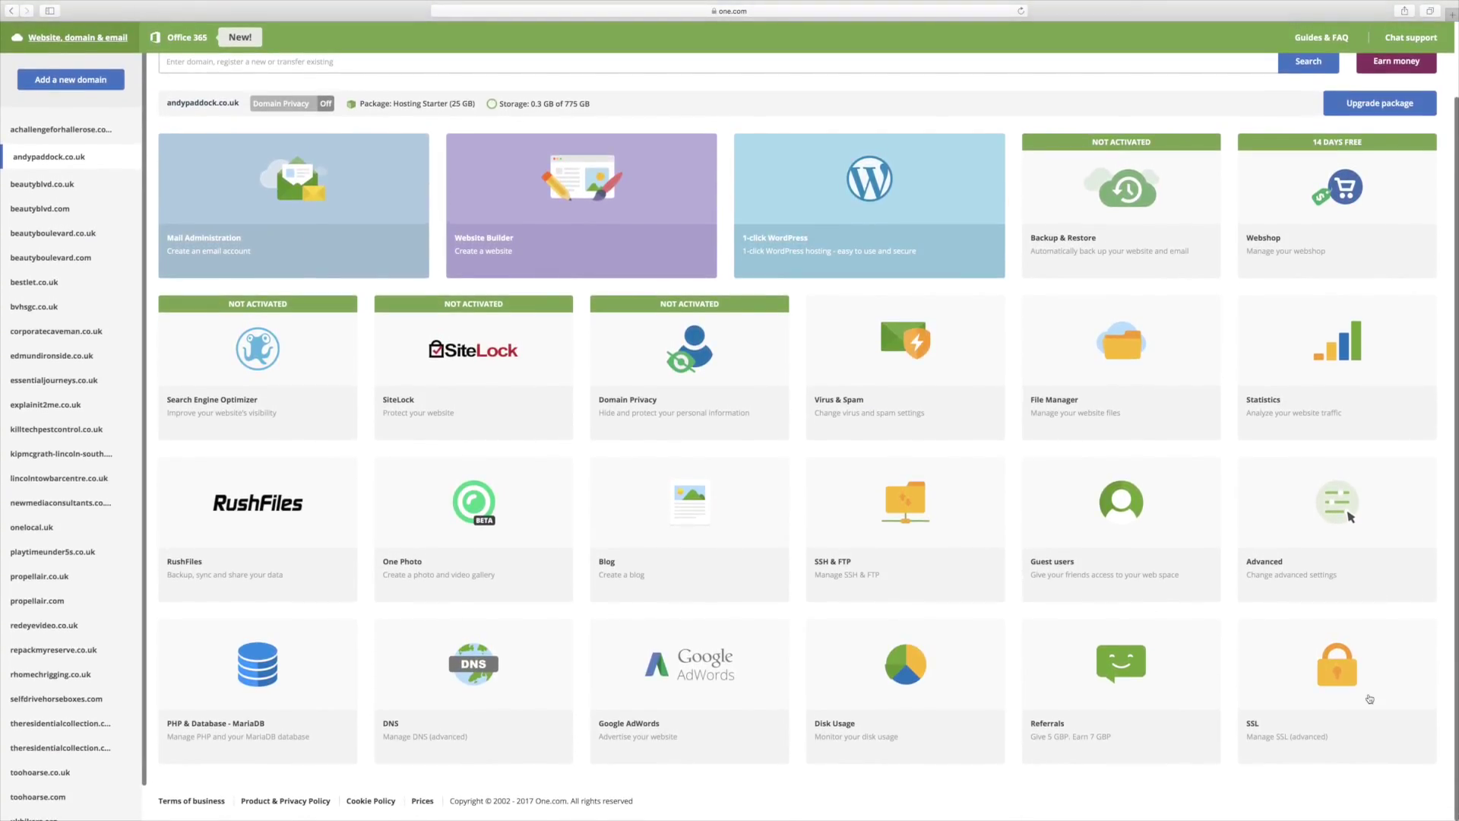
pyautogui.click(1369, 698)
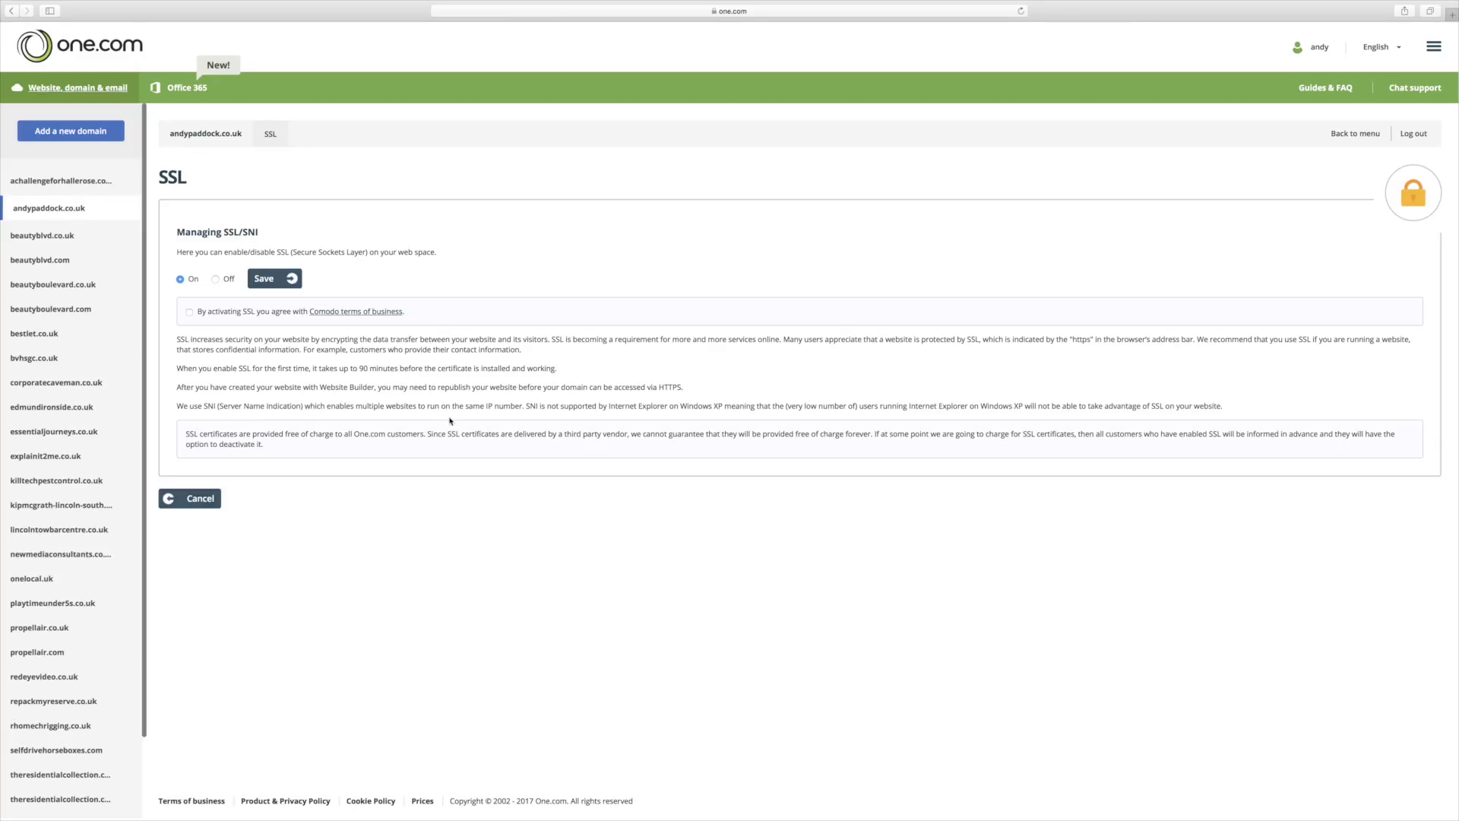
pyautogui.click(197, 501)
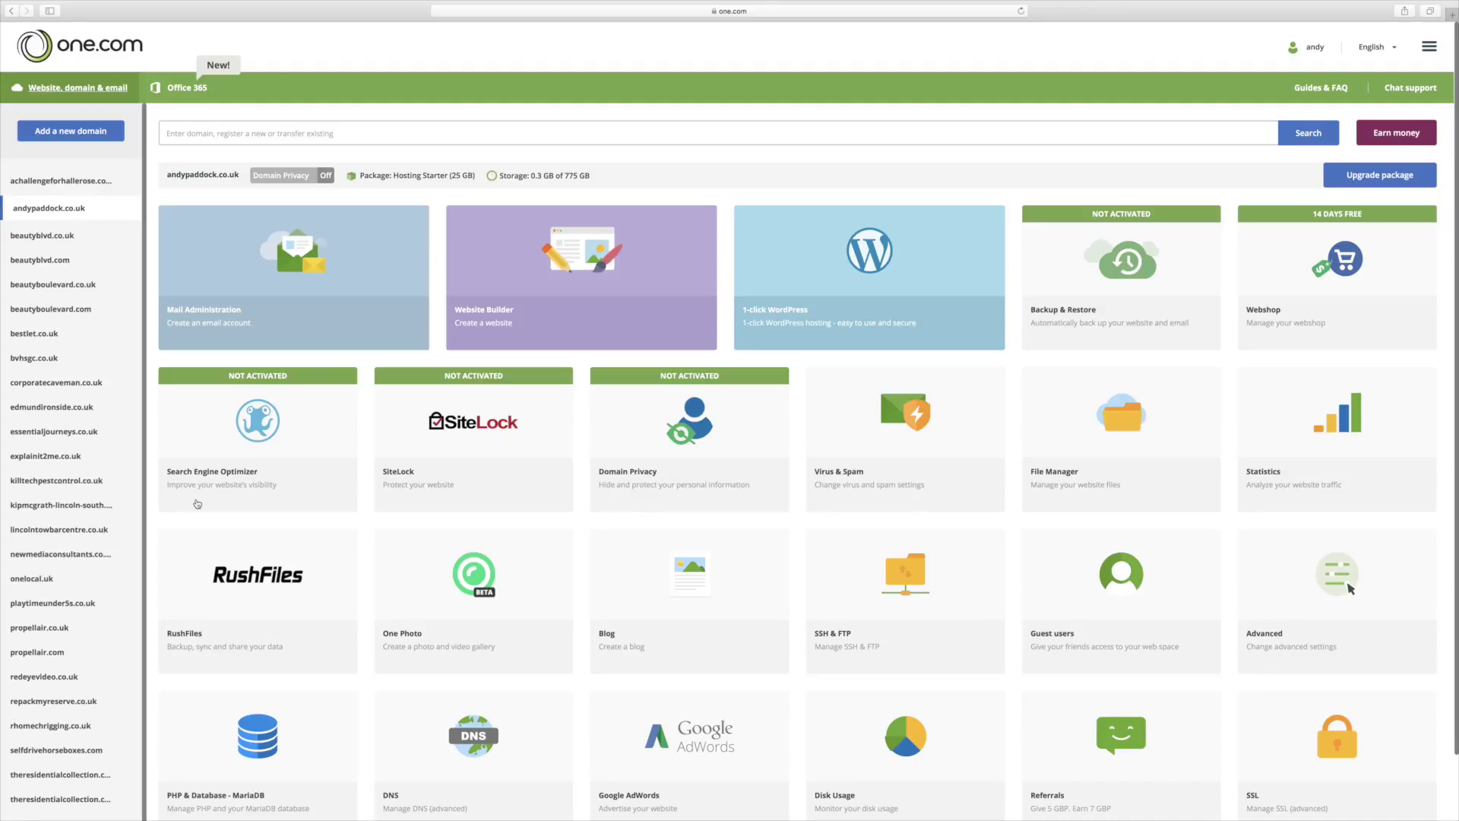
# Step: Open the 1-click WordPress page for andypaddock.co.uk from the control panel tiles
pyautogui.scroll(-2, 726, 572)
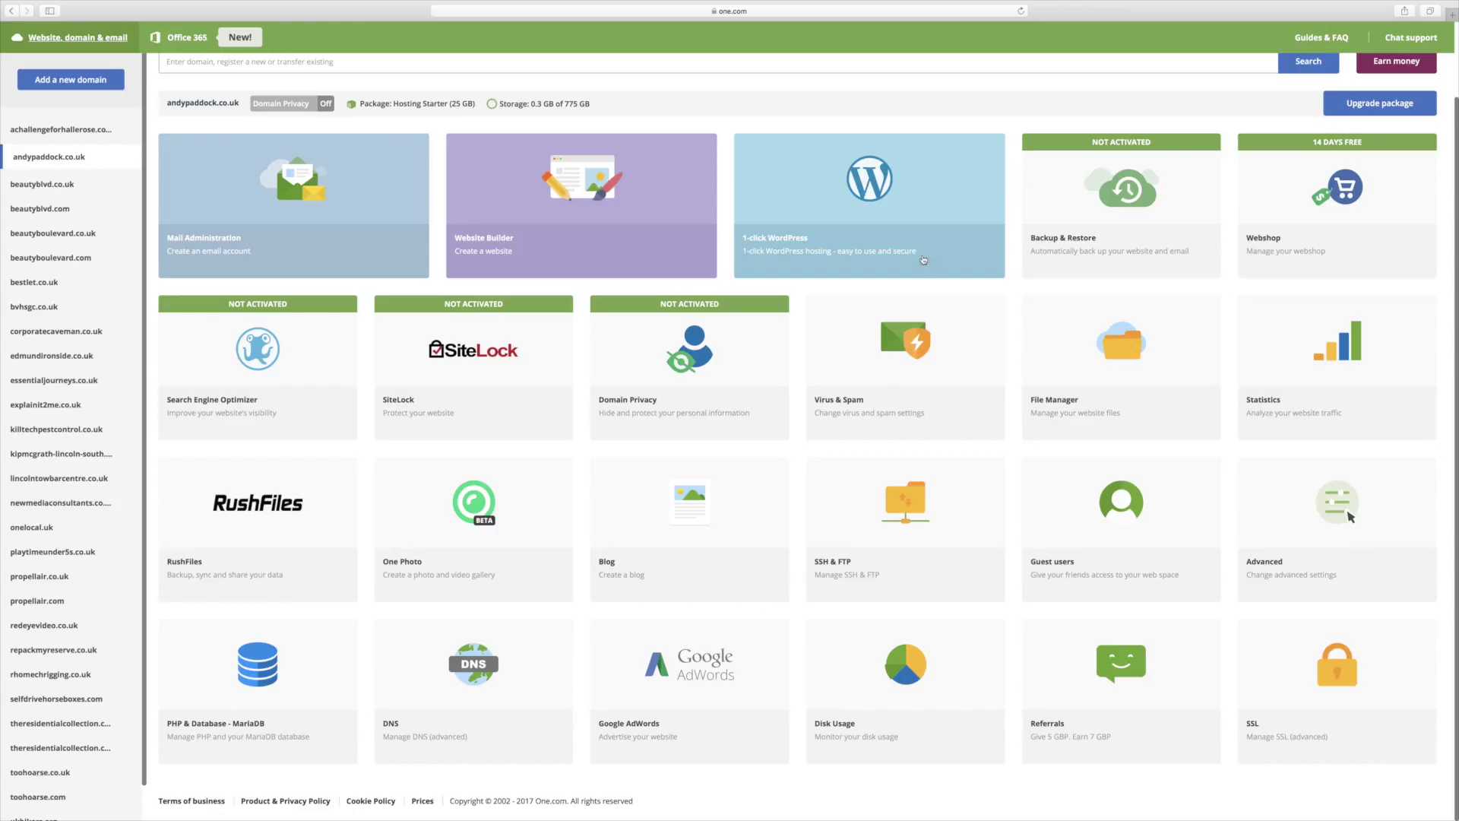
pyautogui.click(891, 193)
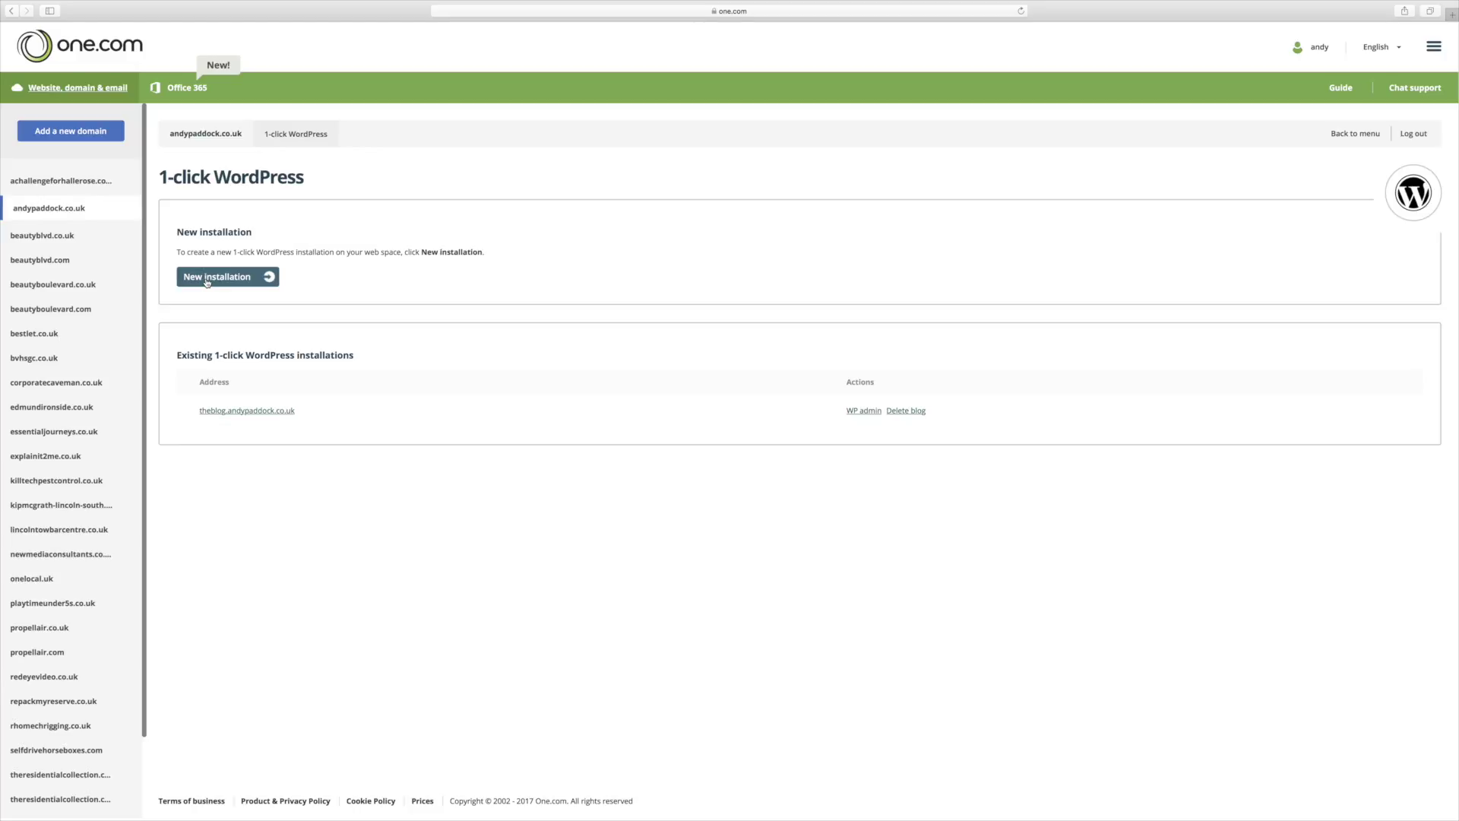
# Step: Start a new WordPress installation on the subdomain 10poundpunt.andypaddock.co.uk
pyautogui.click(216, 278)
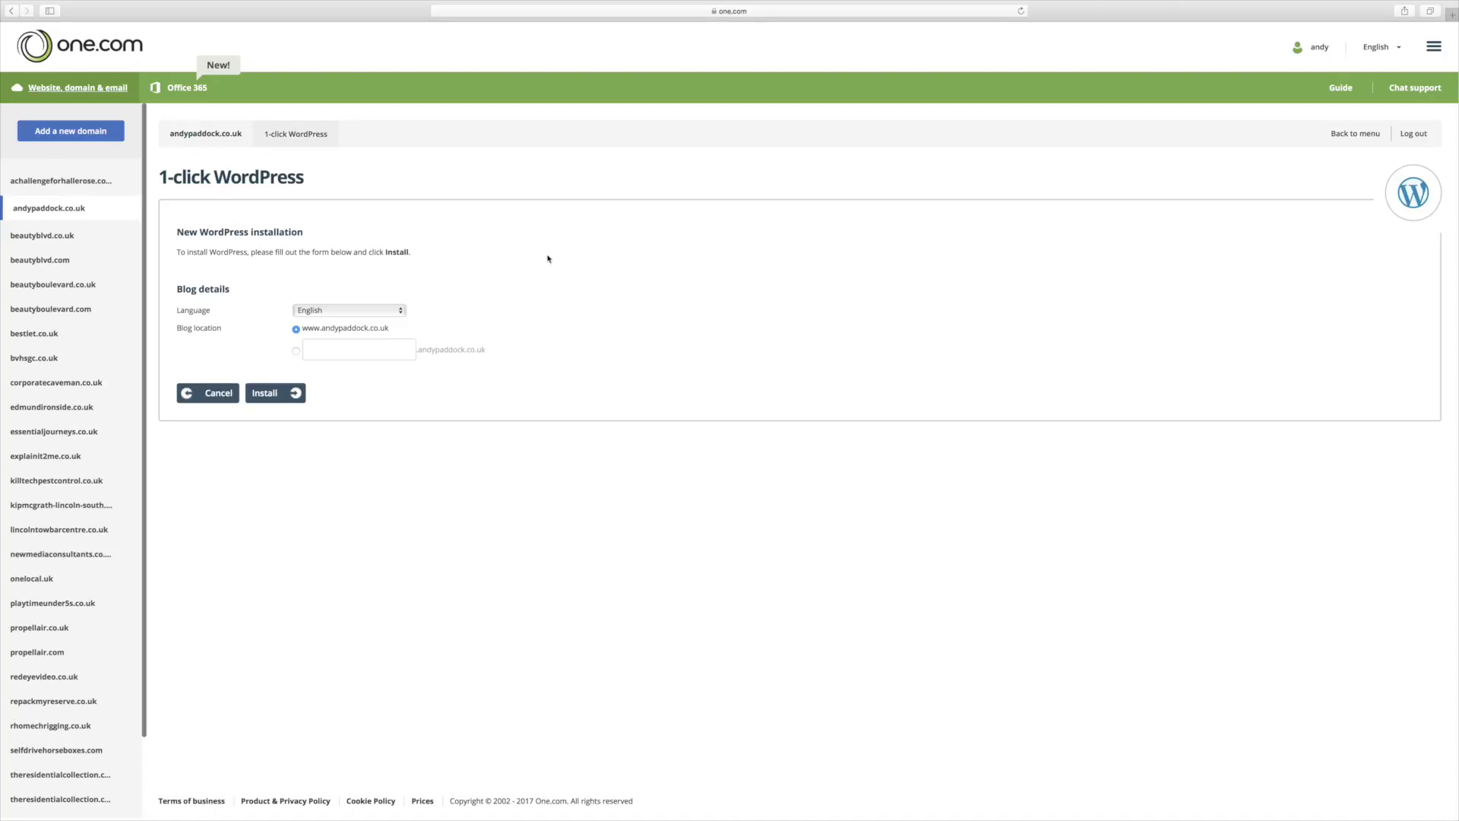
pyautogui.click(296, 351)
pyautogui.write('10poundpunt')
pyautogui.click(283, 394)
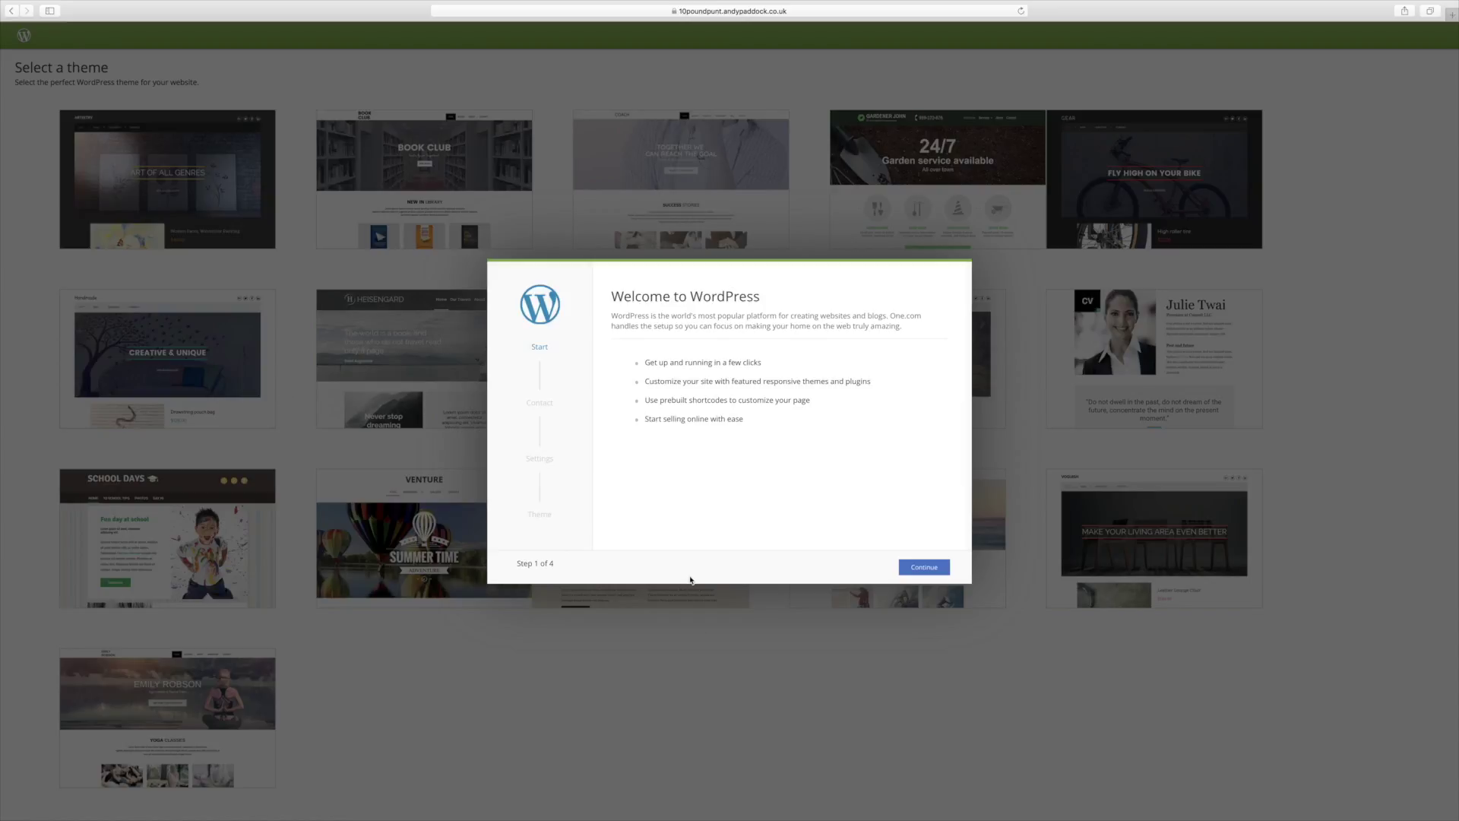
# Step: Enter the admin username, copy the suggested password, and fill in the admin e-mail address
pyautogui.click(918, 569)
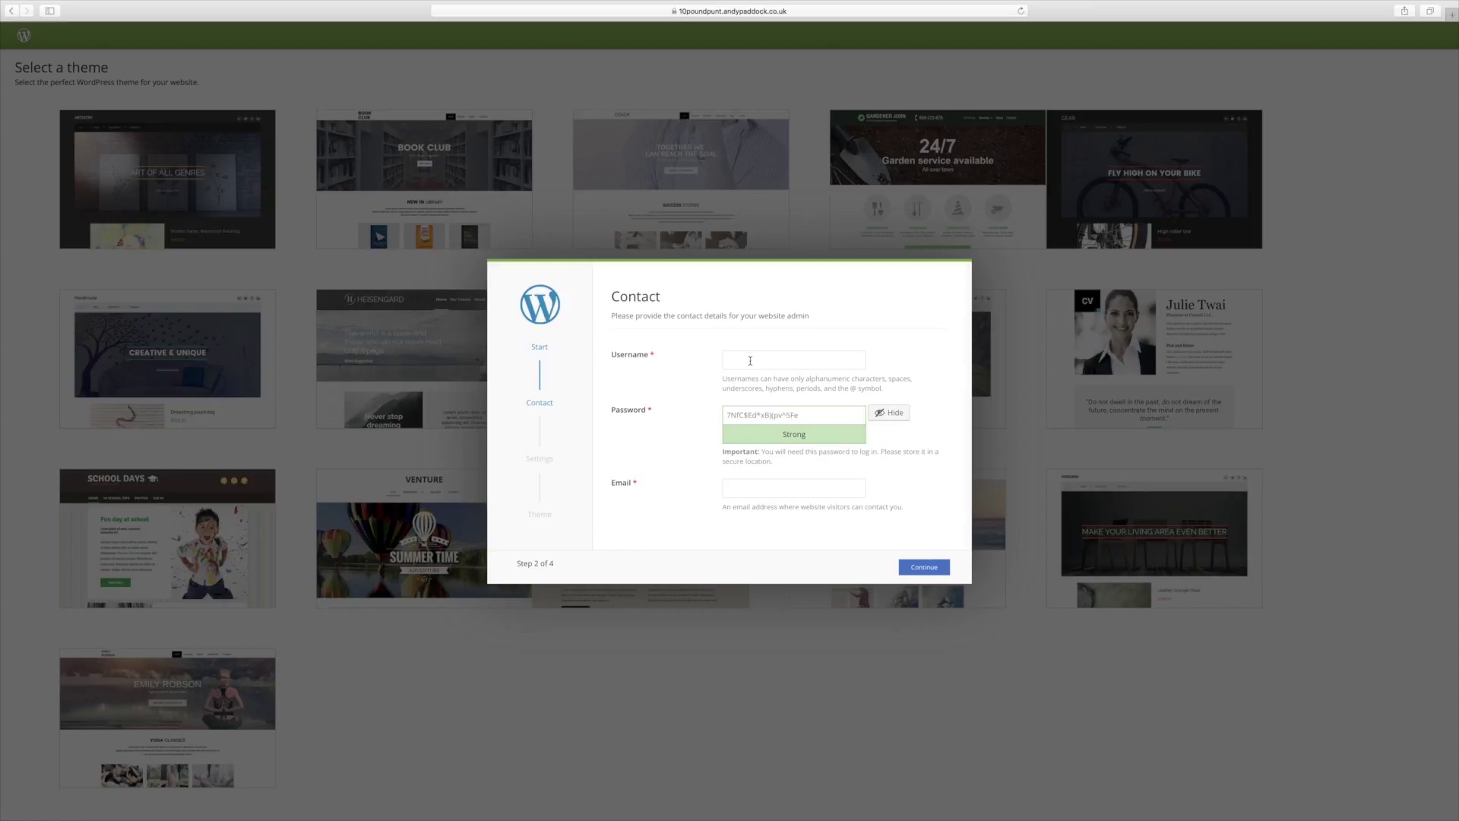
pyautogui.write('appa')
pyautogui.write('a')
pyautogui.write('ndypaddock')
pyautogui.moveTo(800, 415); pyautogui.dragTo(712, 417)
pyautogui.click(705, 424)
pyautogui.click(752, 490)
# Step: Accept the Terms & Conditions on the settings step and continue to theme selection
pyautogui.click(920, 569)
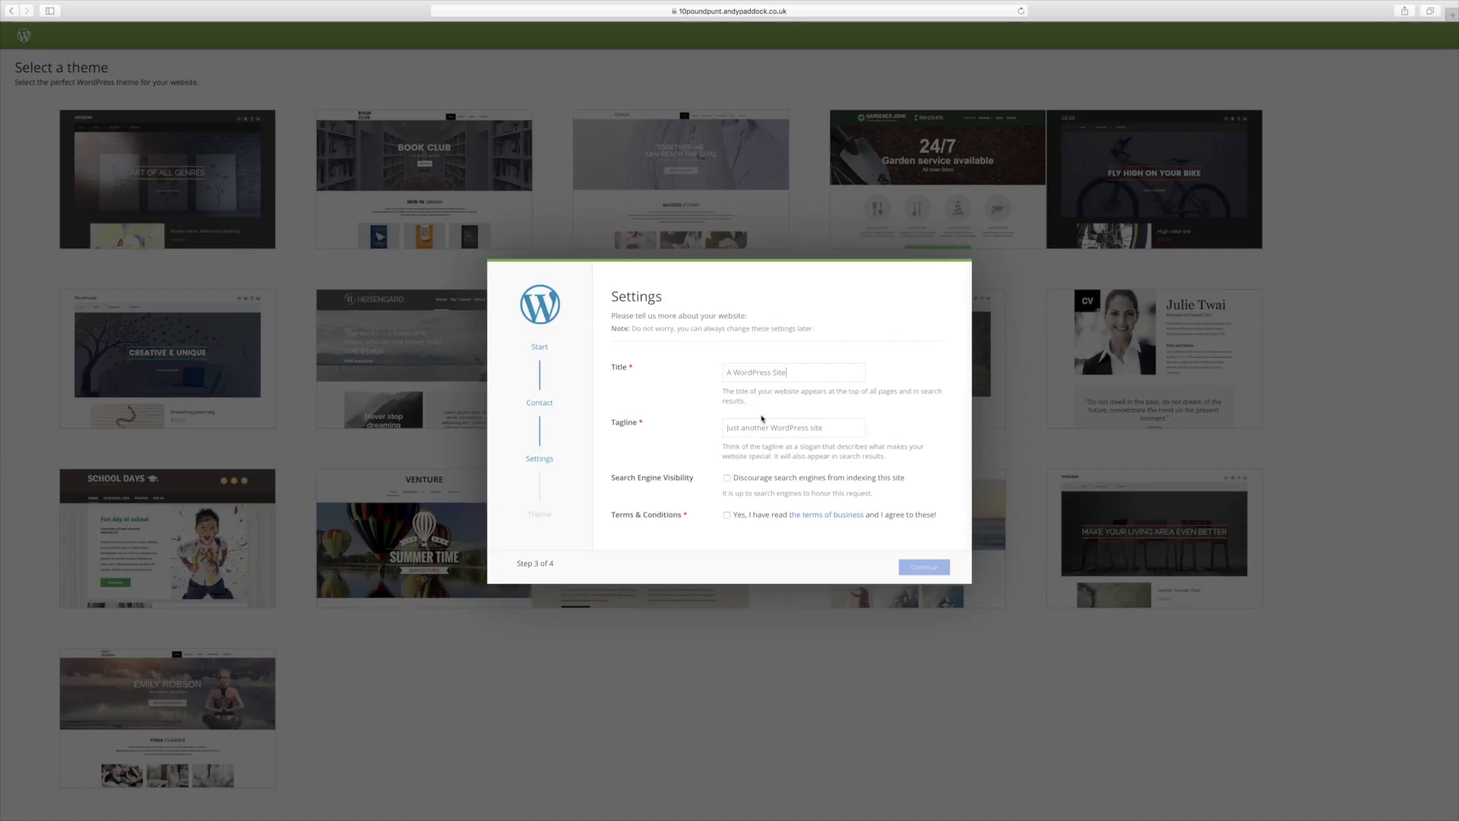
pyautogui.click(726, 514)
pyautogui.click(917, 568)
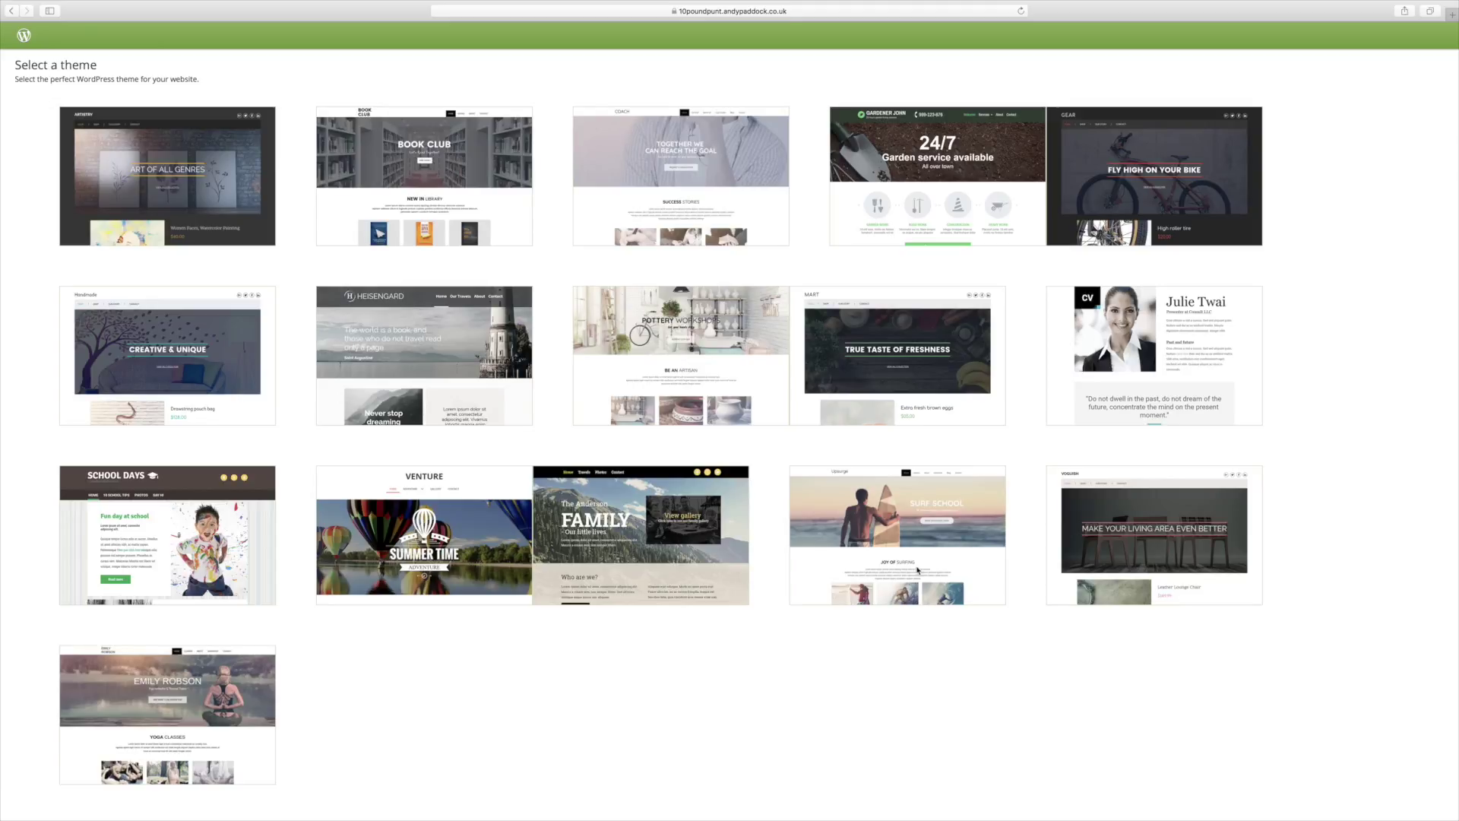
# Step: Skip the theme grid and go straight to the WordPress 4.8.1 Dashboard
pyautogui.scroll(-2, 1029, 531)
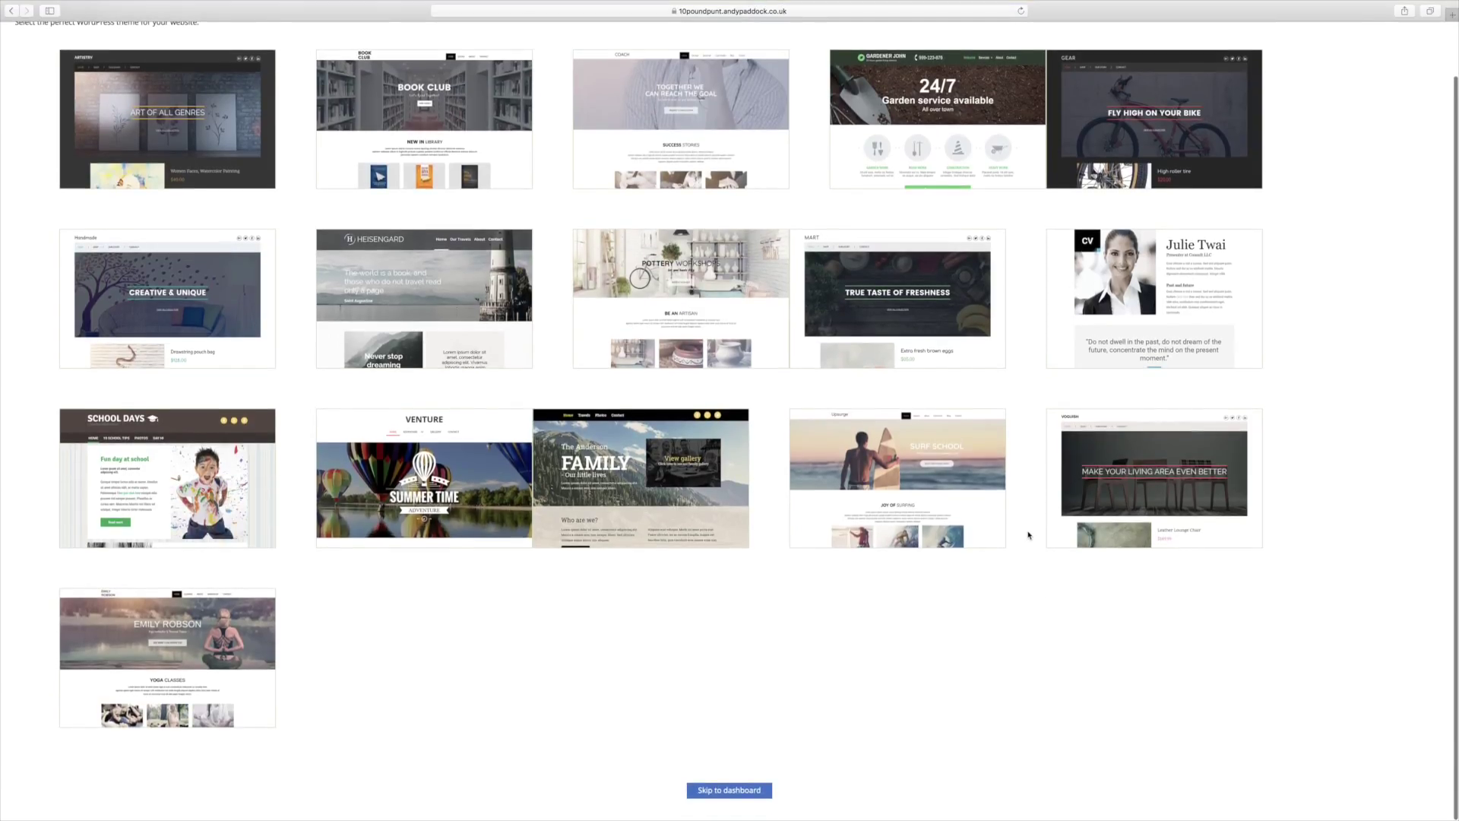
pyautogui.scroll(2, 1020, 529)
pyautogui.scroll(-2, 1020, 528)
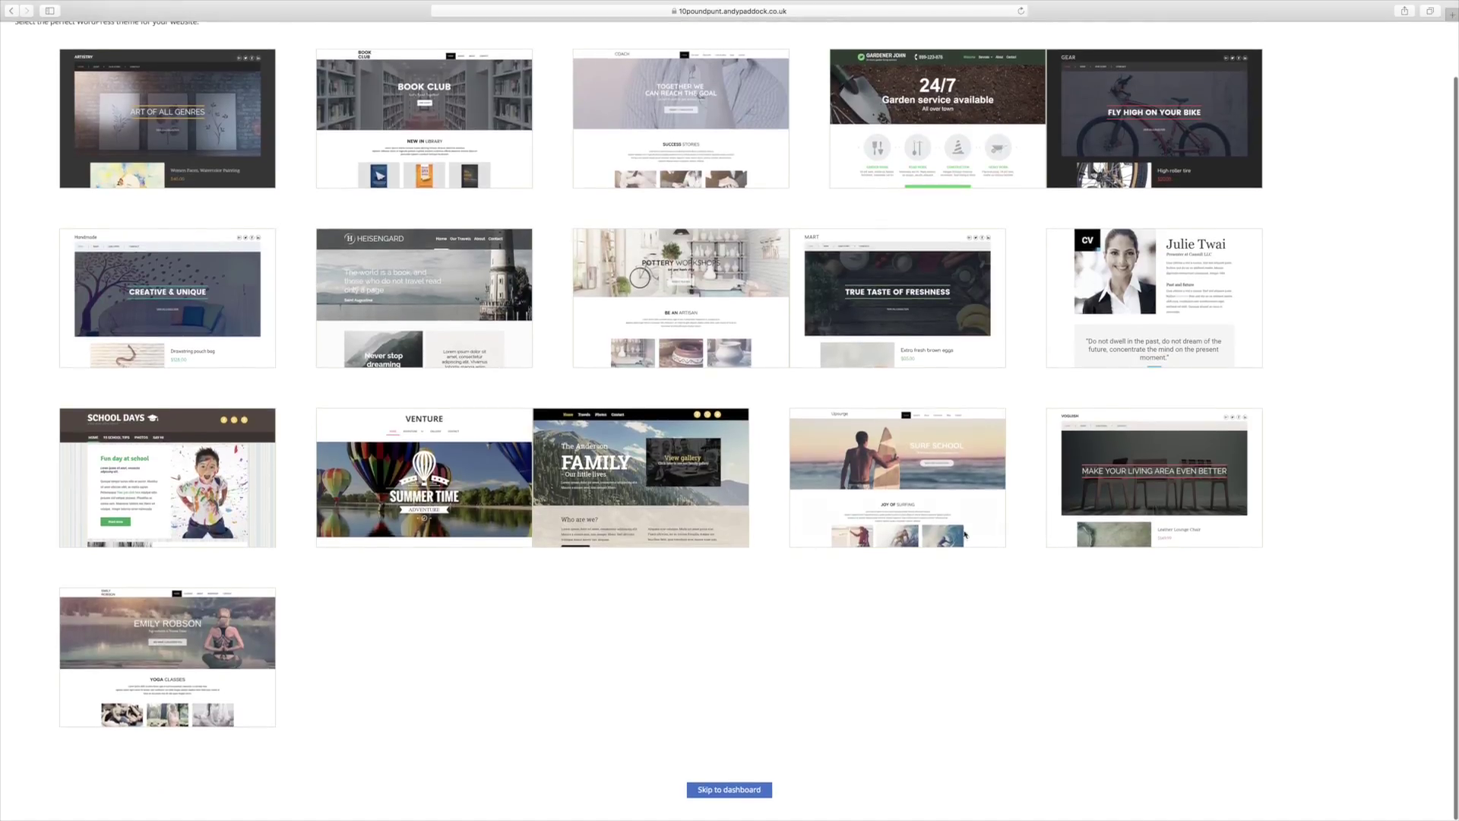
pyautogui.click(750, 797)
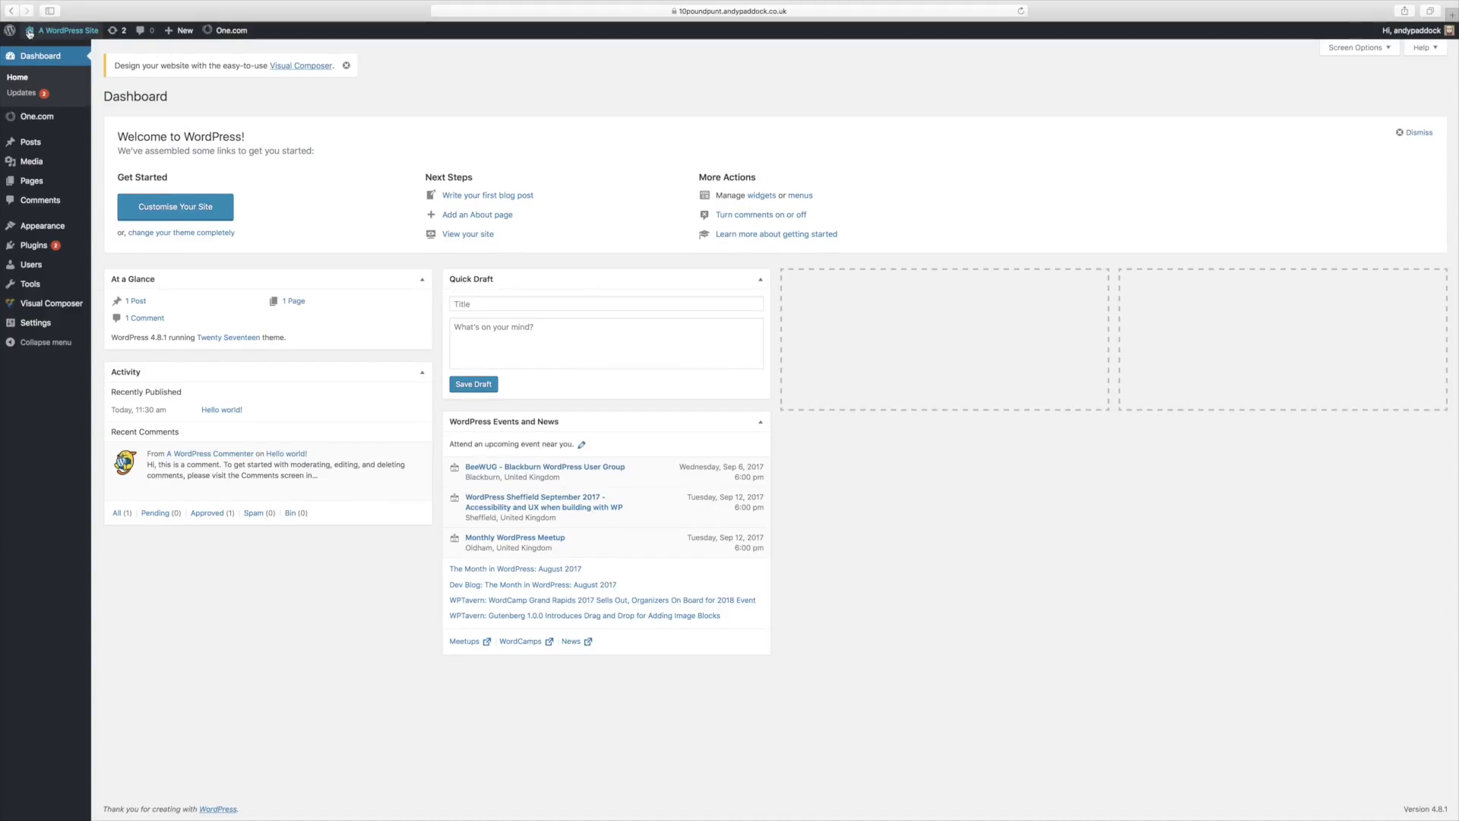
# Step: Open the live 'A WordPress Site' front page in a new tab, view it, then return to the Dashboard
pyautogui.rightClick(57, 35)
pyautogui.click(80, 37)
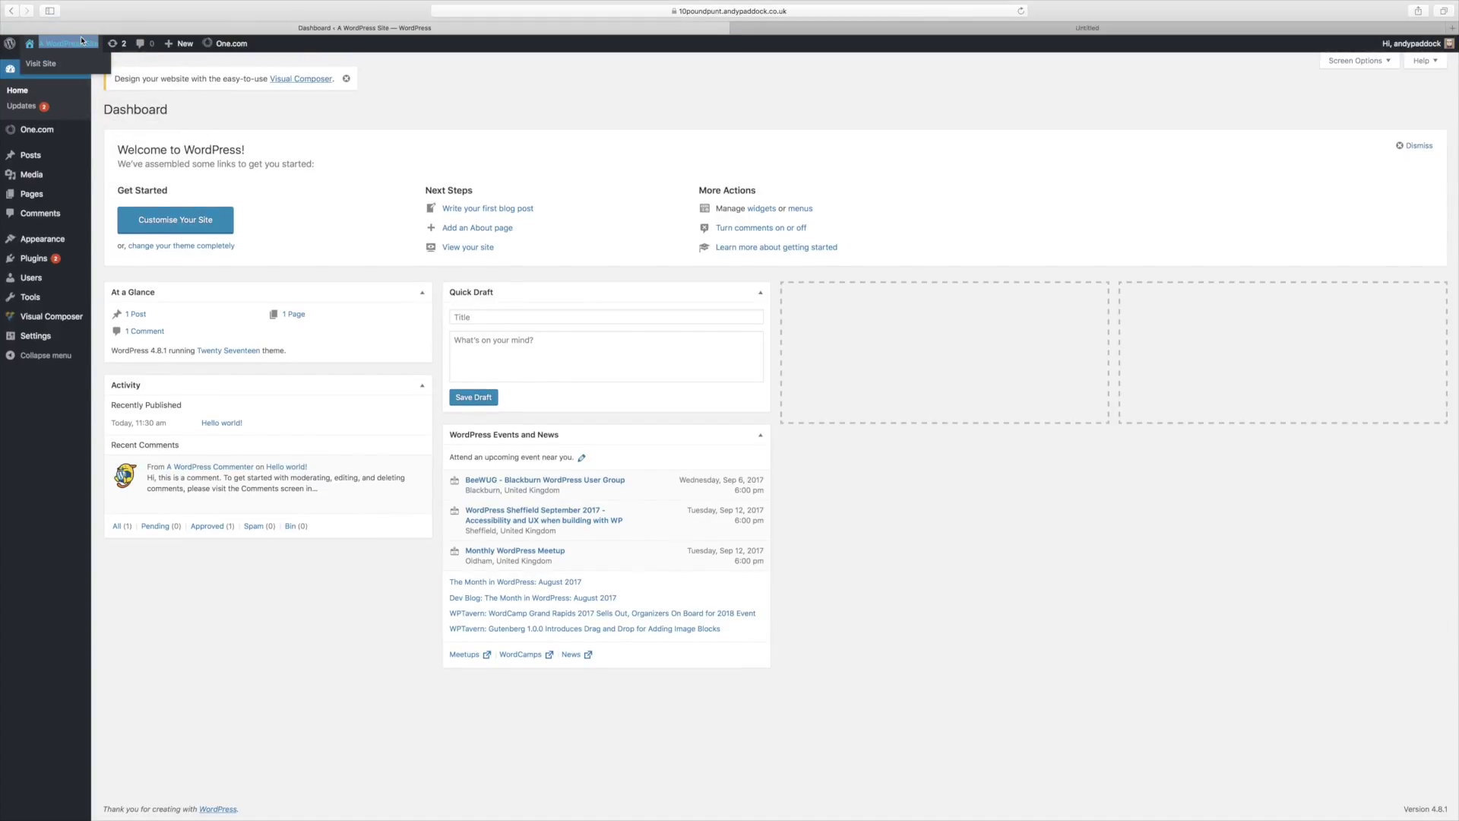
pyautogui.click(1051, 30)
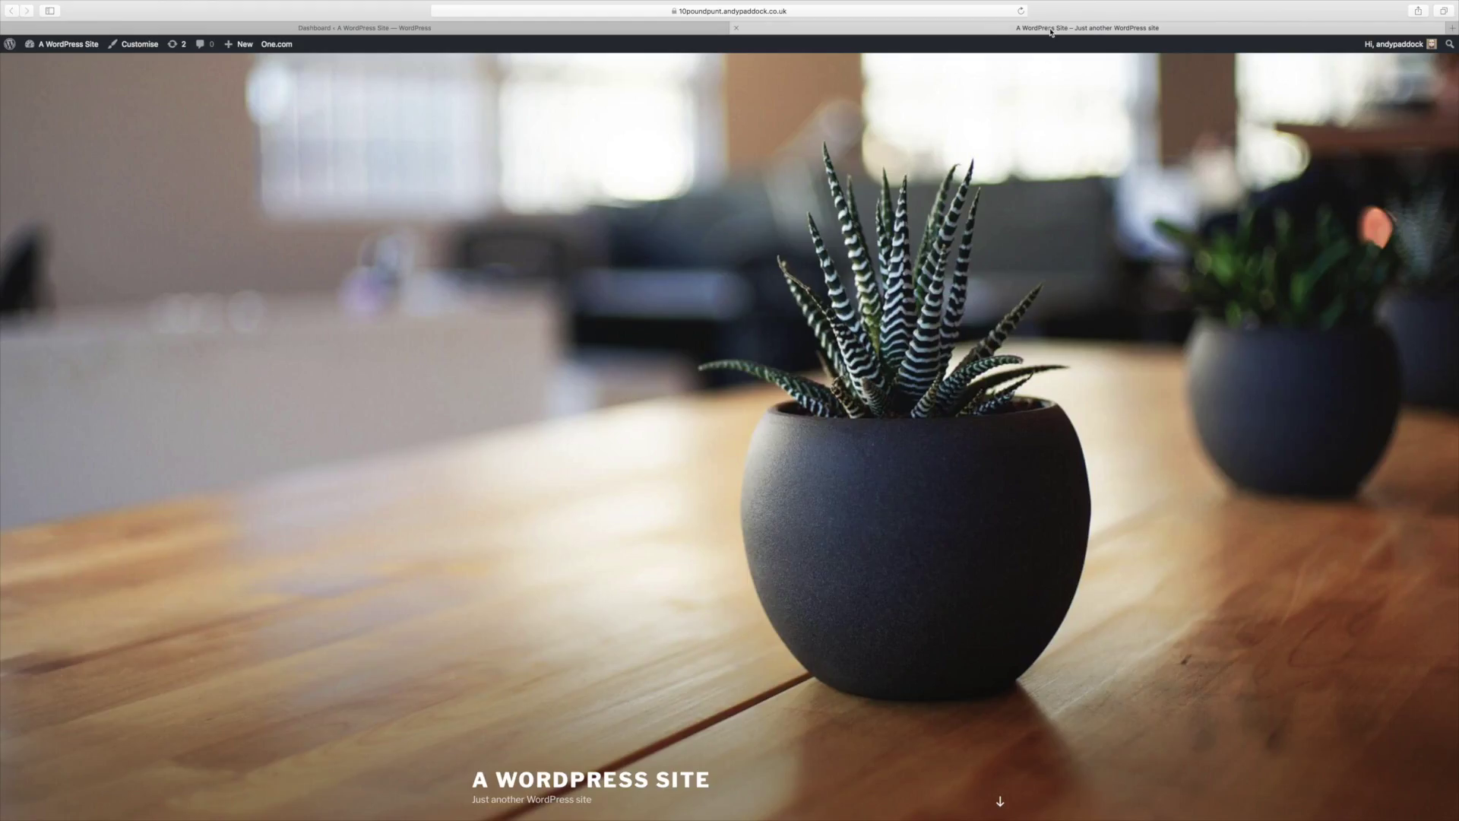
pyautogui.scroll(-8, 940, 412)
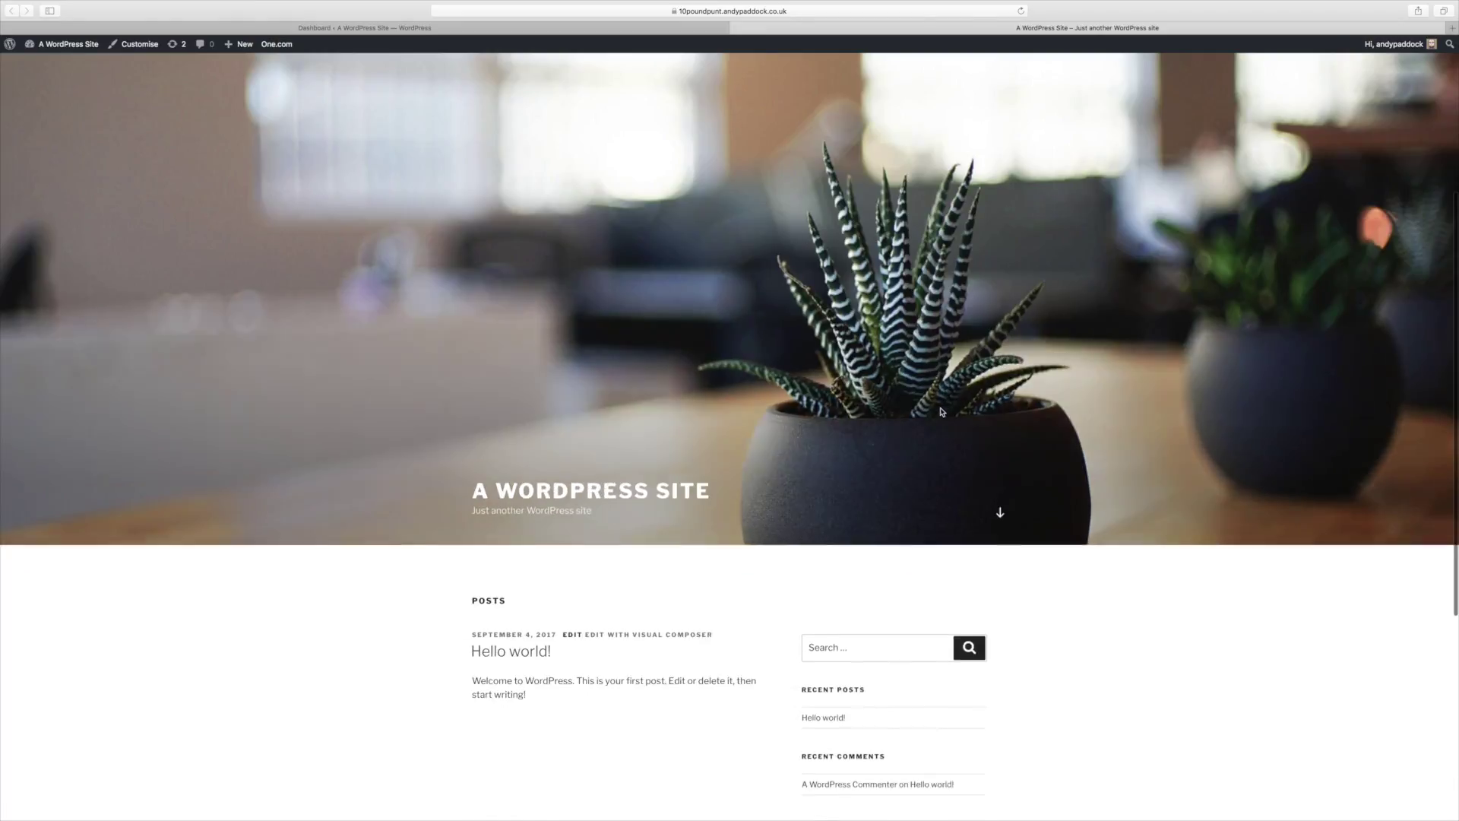
pyautogui.scroll(4, 941, 412)
pyautogui.scroll(5, 941, 412)
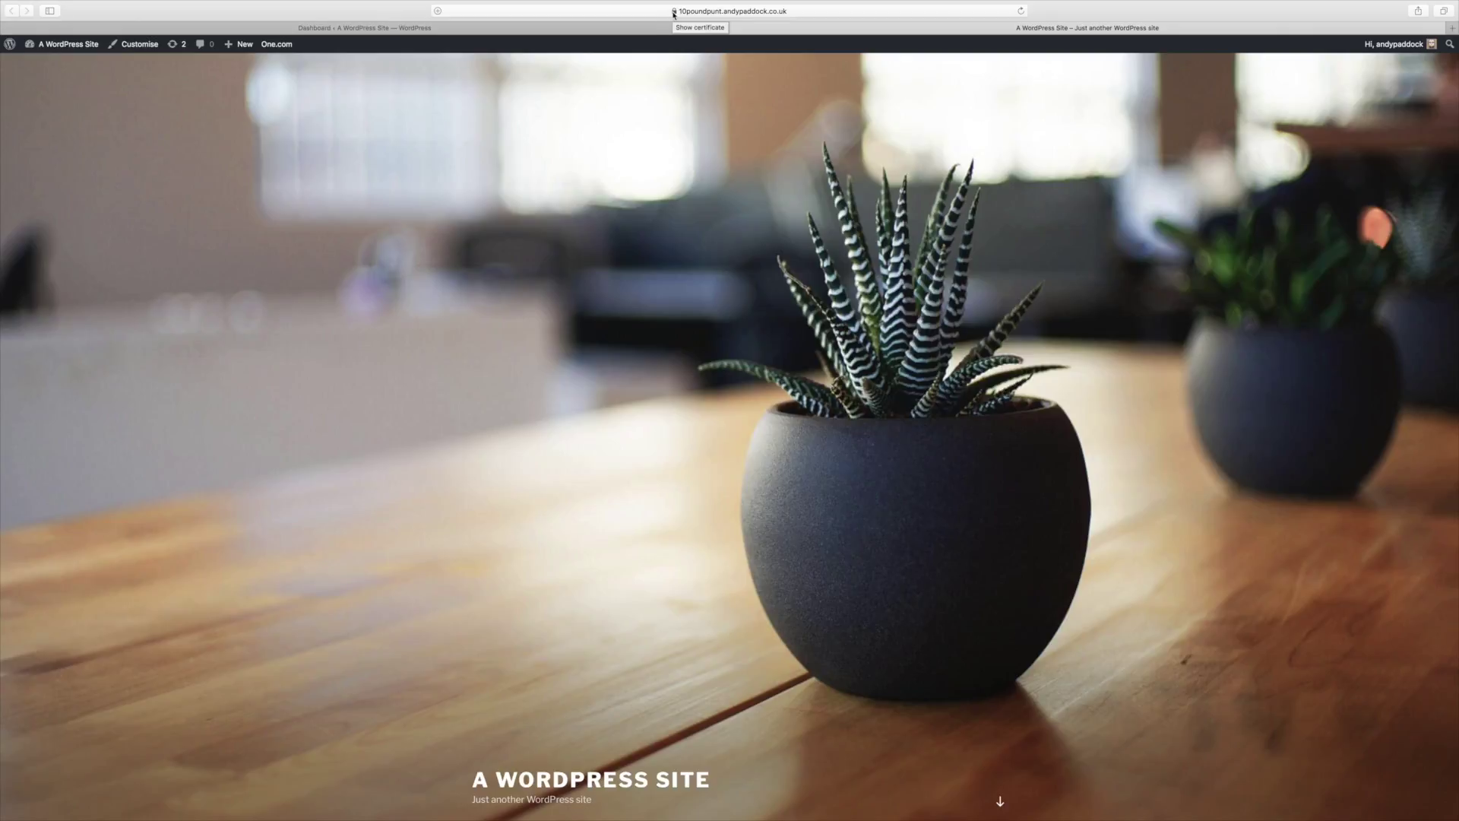
pyautogui.click(302, 29)
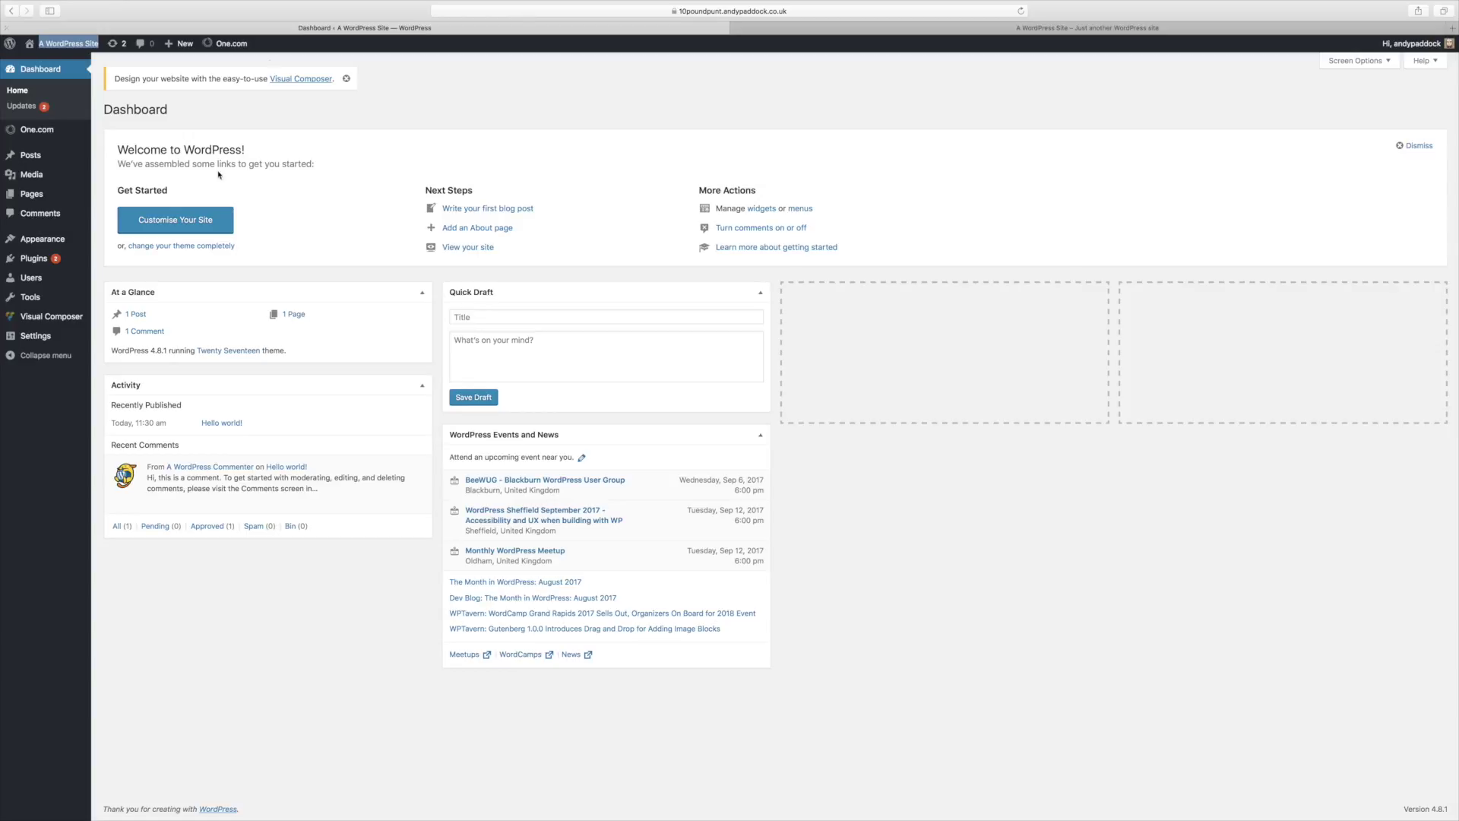
# Step: Open Plugins > Add New, search for 'woo', then clear the plugin search box
pyautogui.click(42, 258)
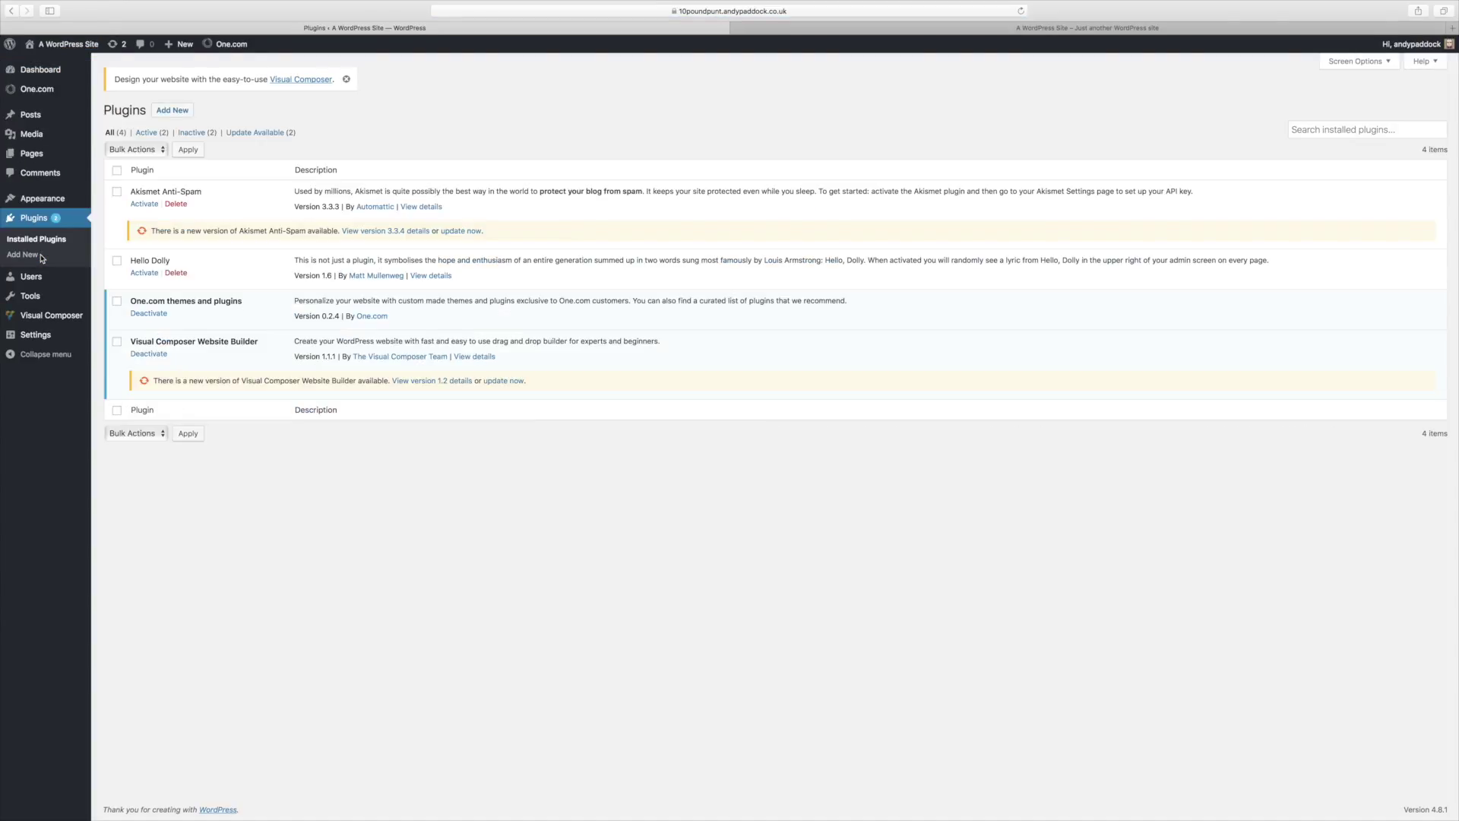
pyautogui.click(177, 113)
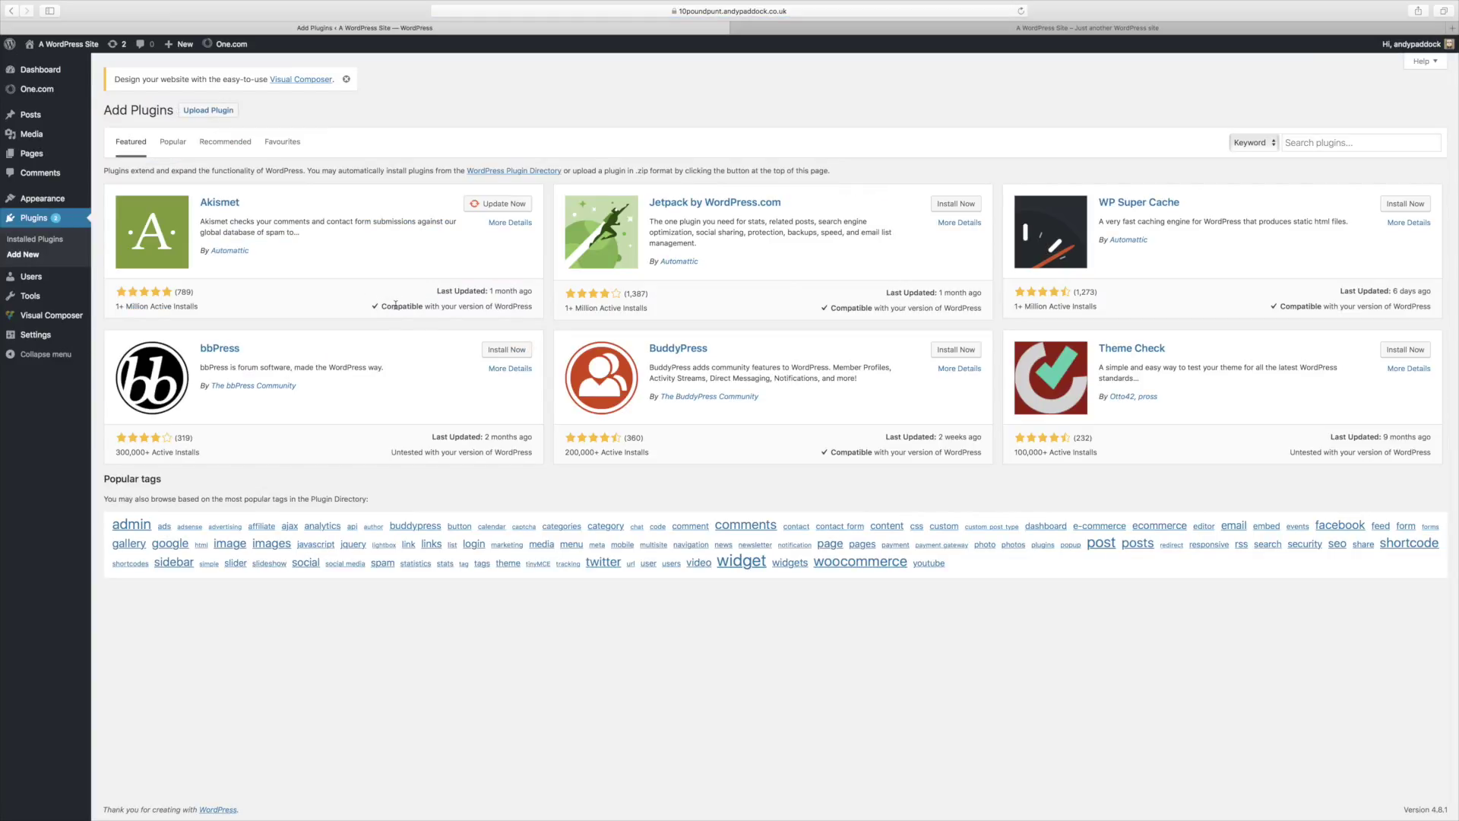
pyautogui.click(1311, 142)
pyautogui.write('woo')
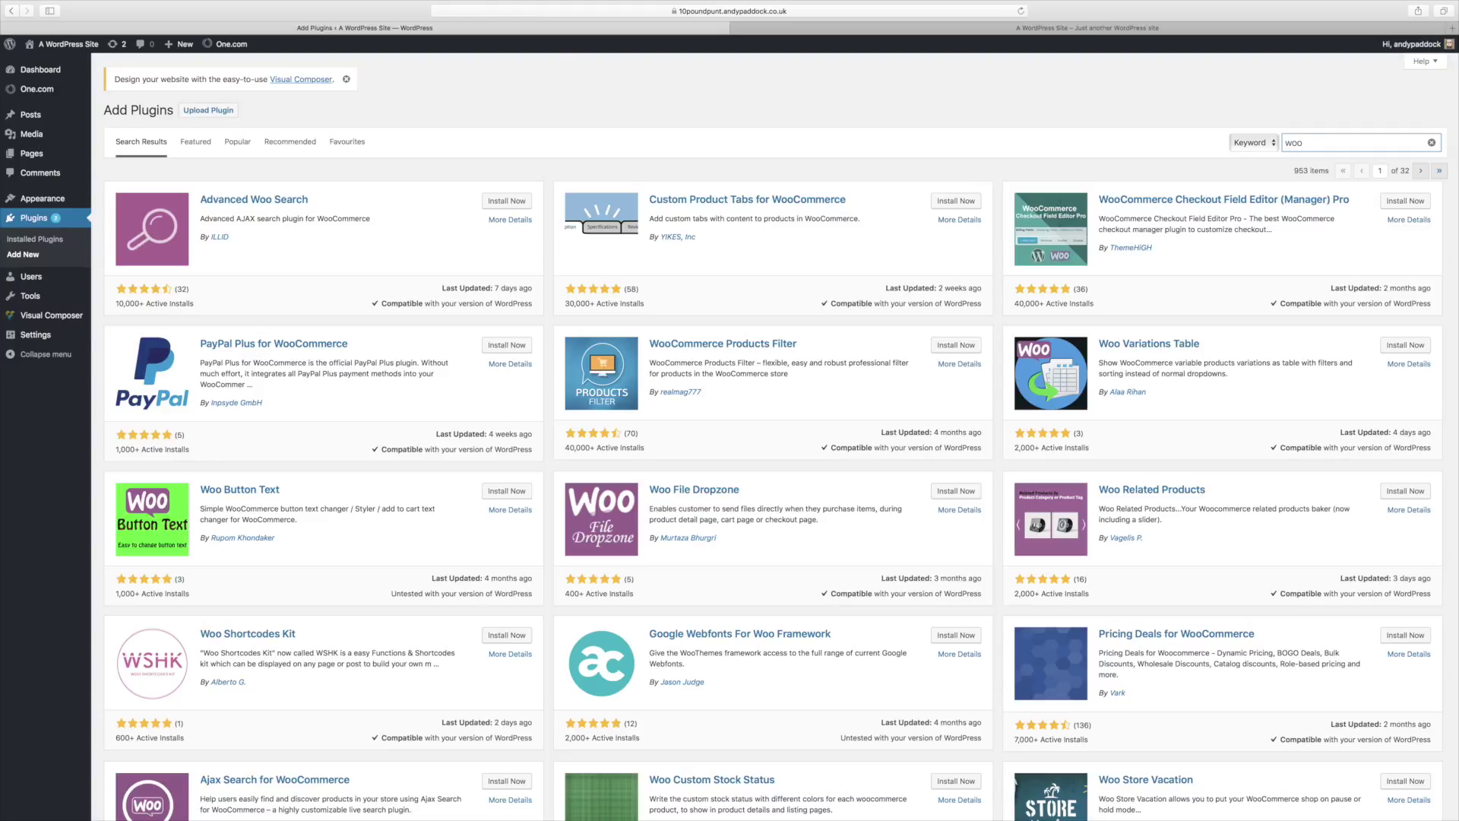
pyautogui.write('co')
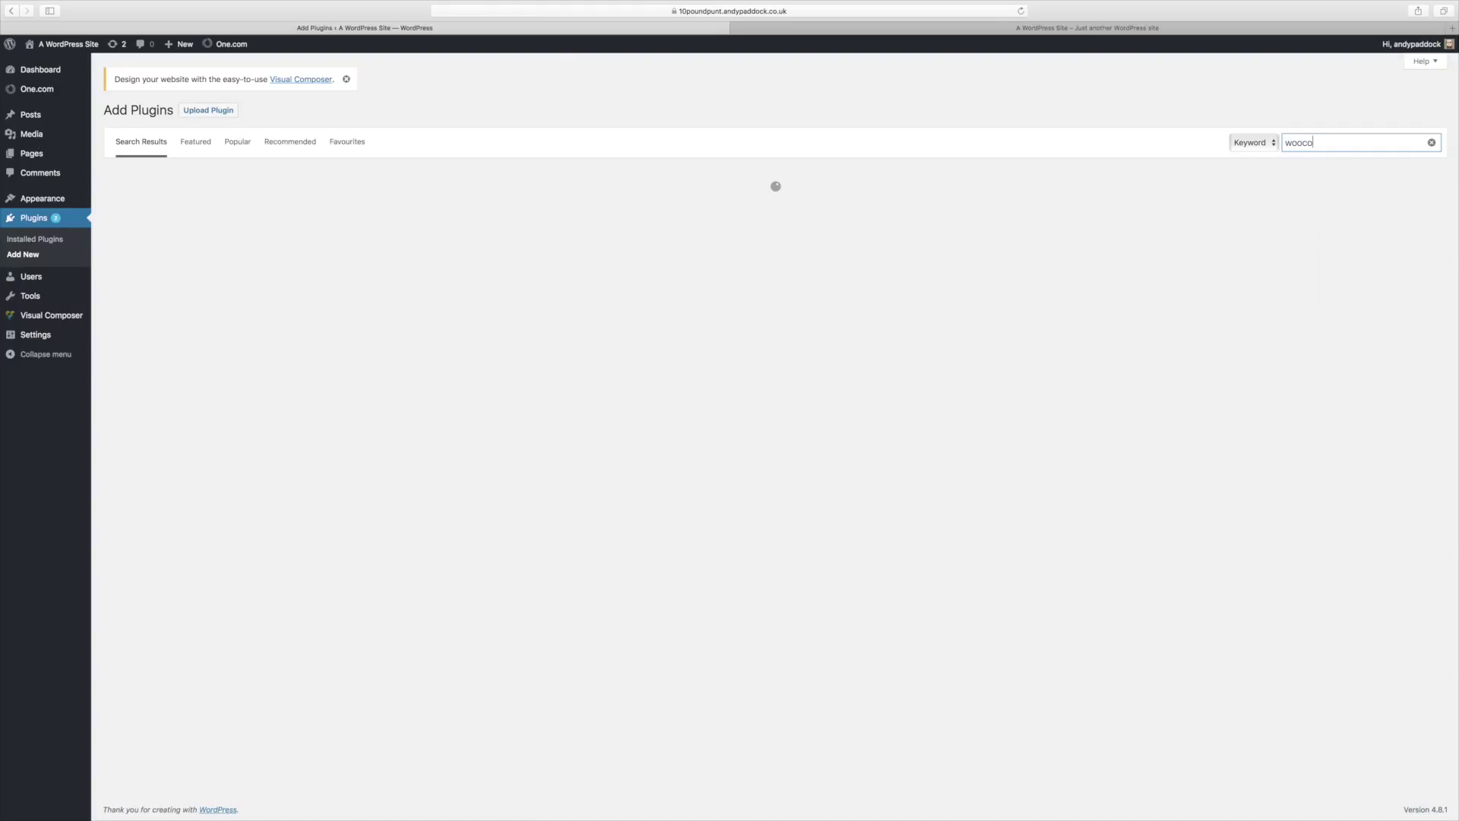
pyautogui.write('mm')
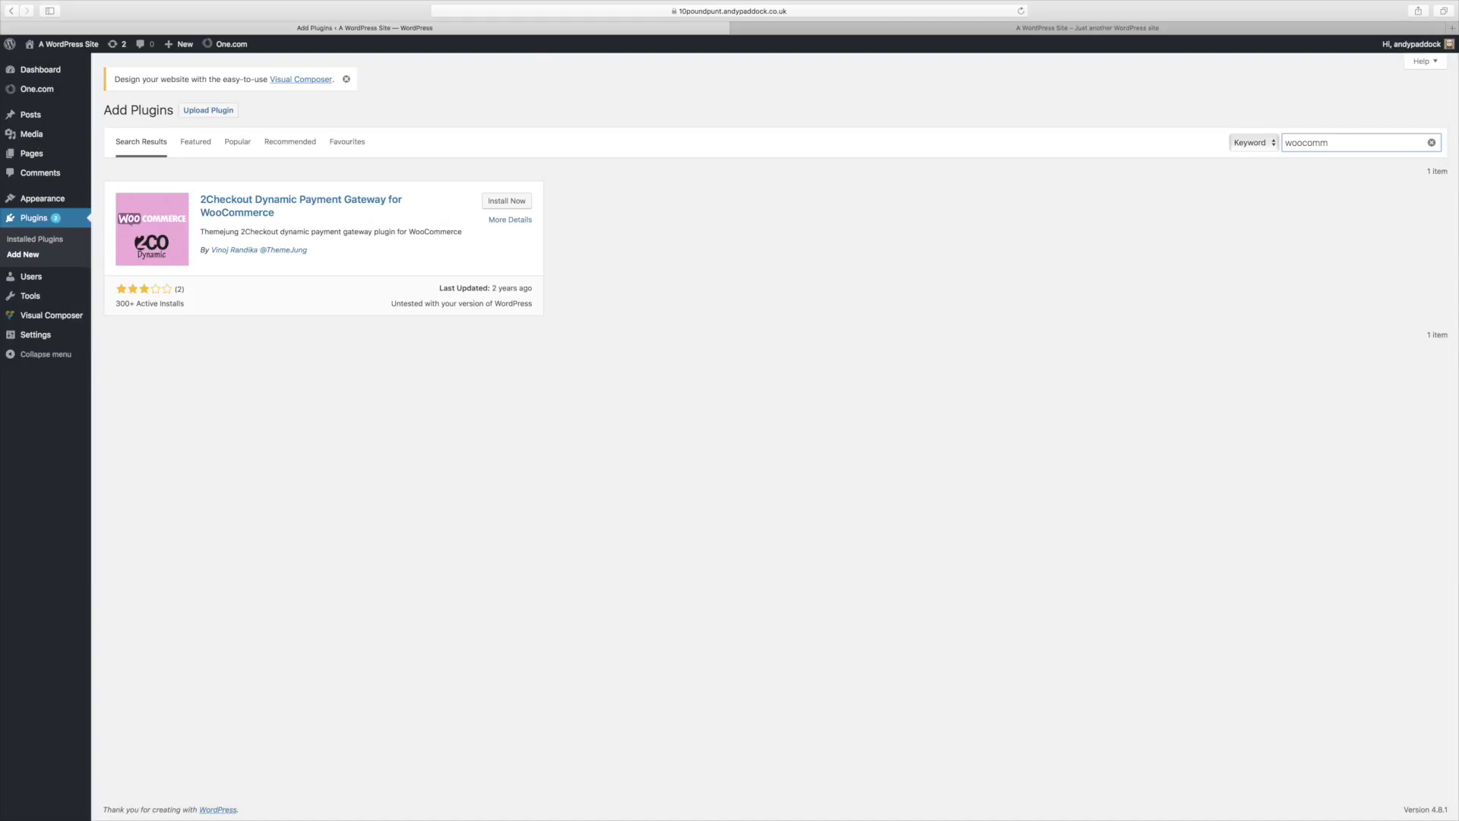
pyautogui.press('BackSpace')
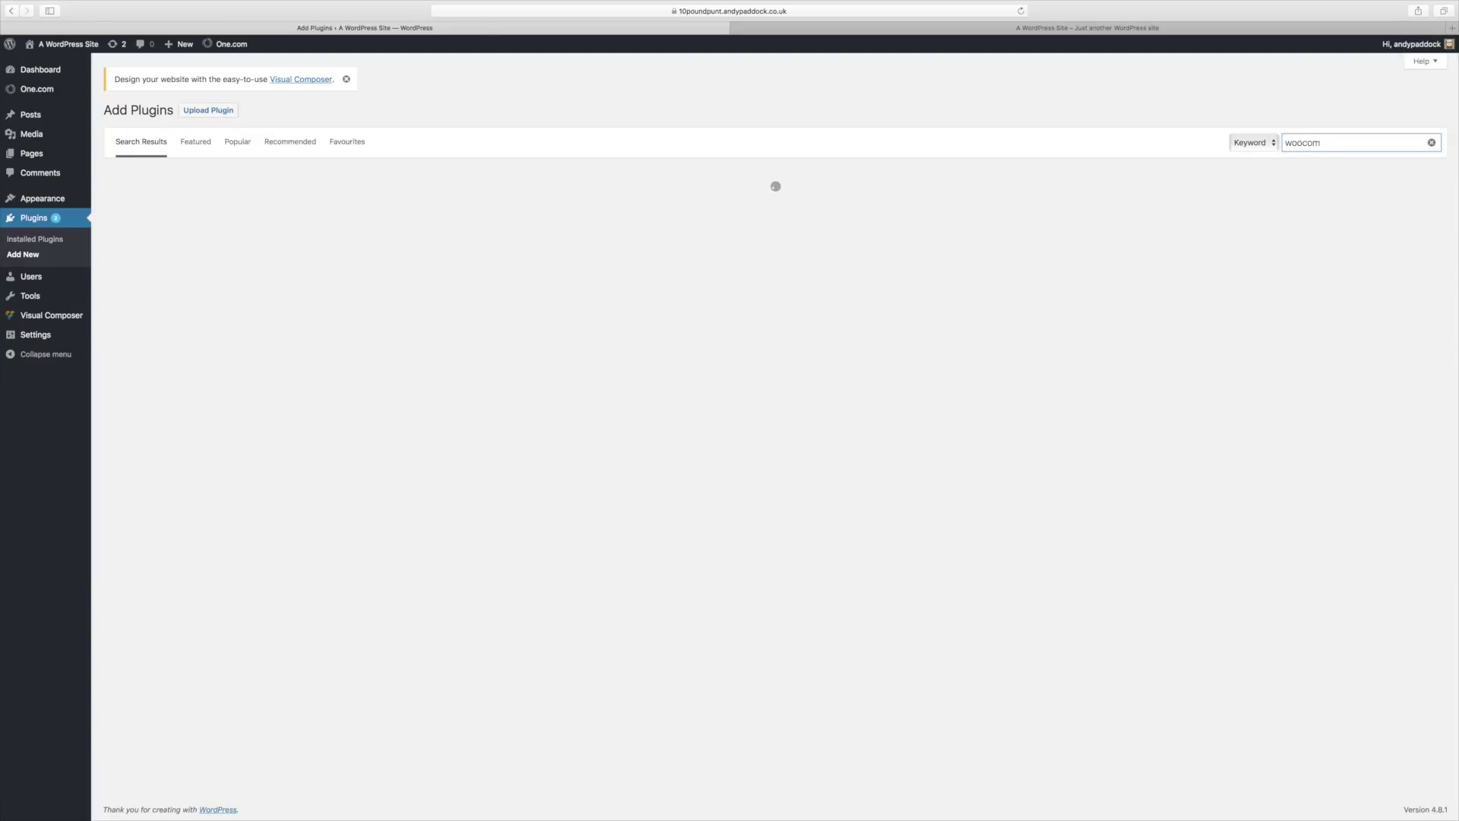
pyautogui.press('BackSpace')
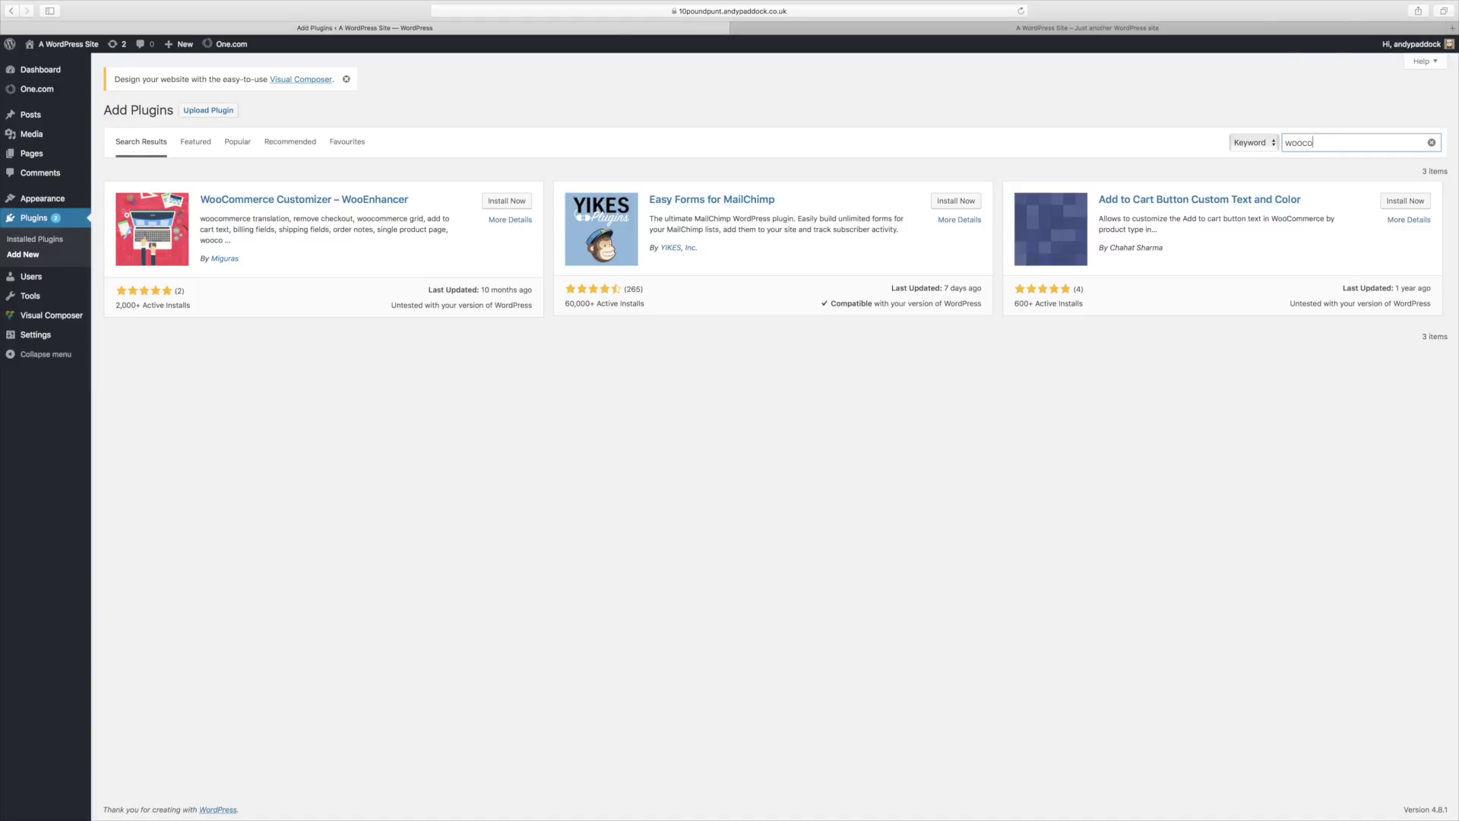
pyautogui.press('BackSpace')
pyautogui.press('BackSpace')
pyautogui.press('BackSpace')
pyautogui.press('BackSpace')
pyautogui.press('BackSpace')
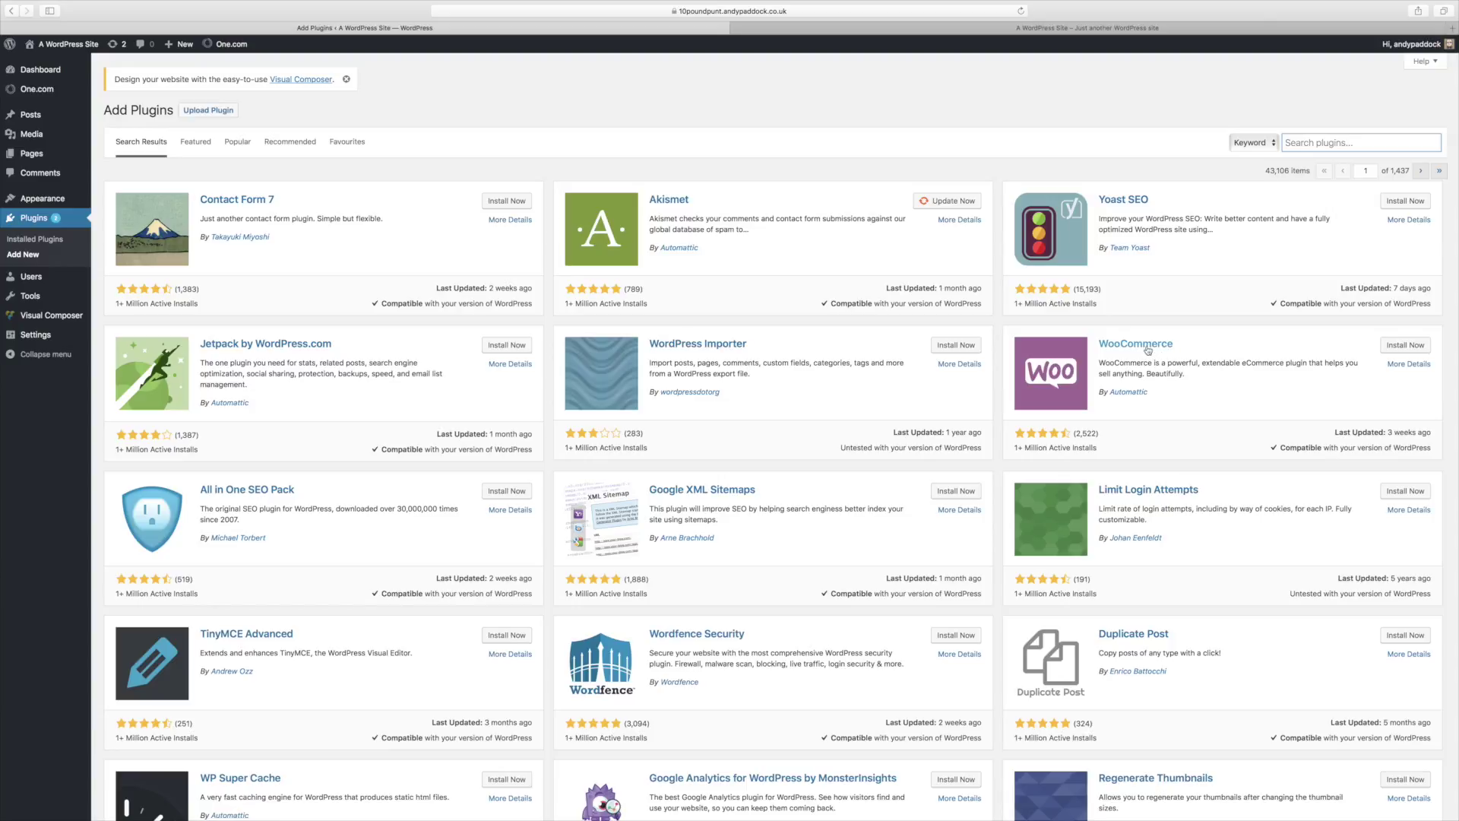
# Step: Install the WooCommerce plugin from its card on the Add Plugins page
pyautogui.click(1406, 350)
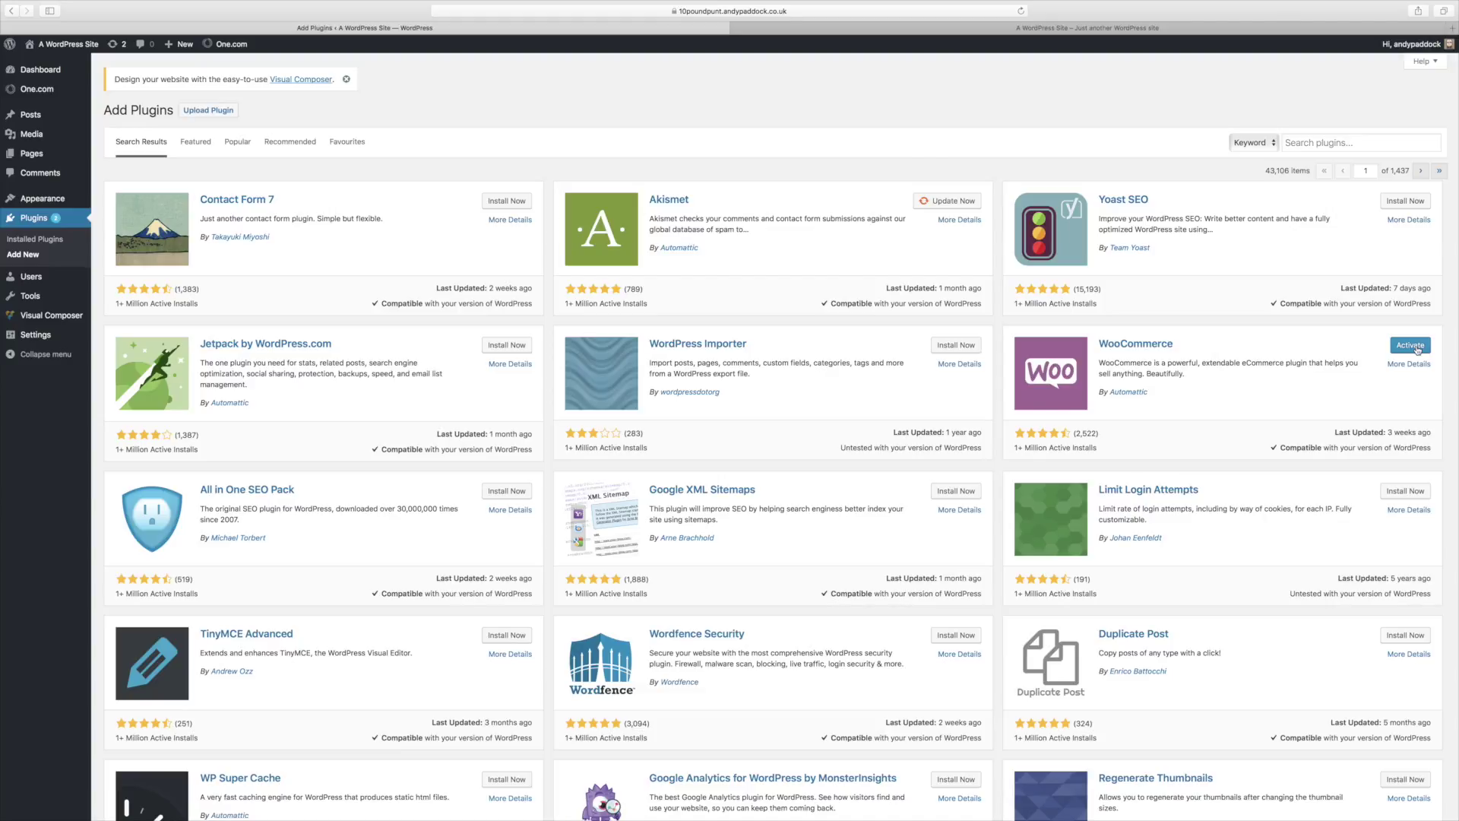
# Step: Activate the newly installed WooCommerce plugin to launch its setup wizard
pyautogui.click(1416, 348)
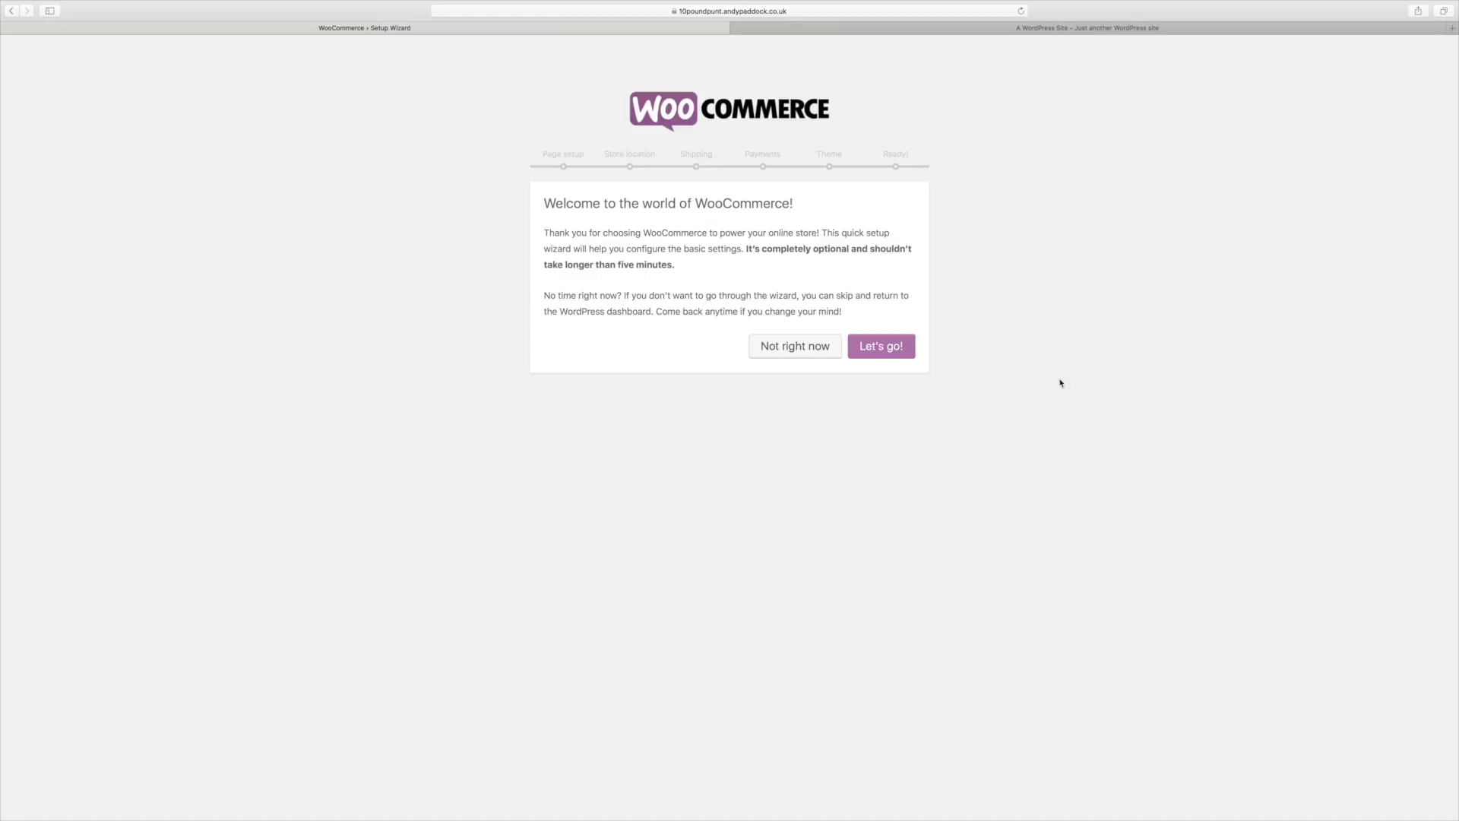
# Step: Complete the wizard with default pages, UK and pound sterling, kg, no payment gateway, and Storefront
pyautogui.click(911, 345)
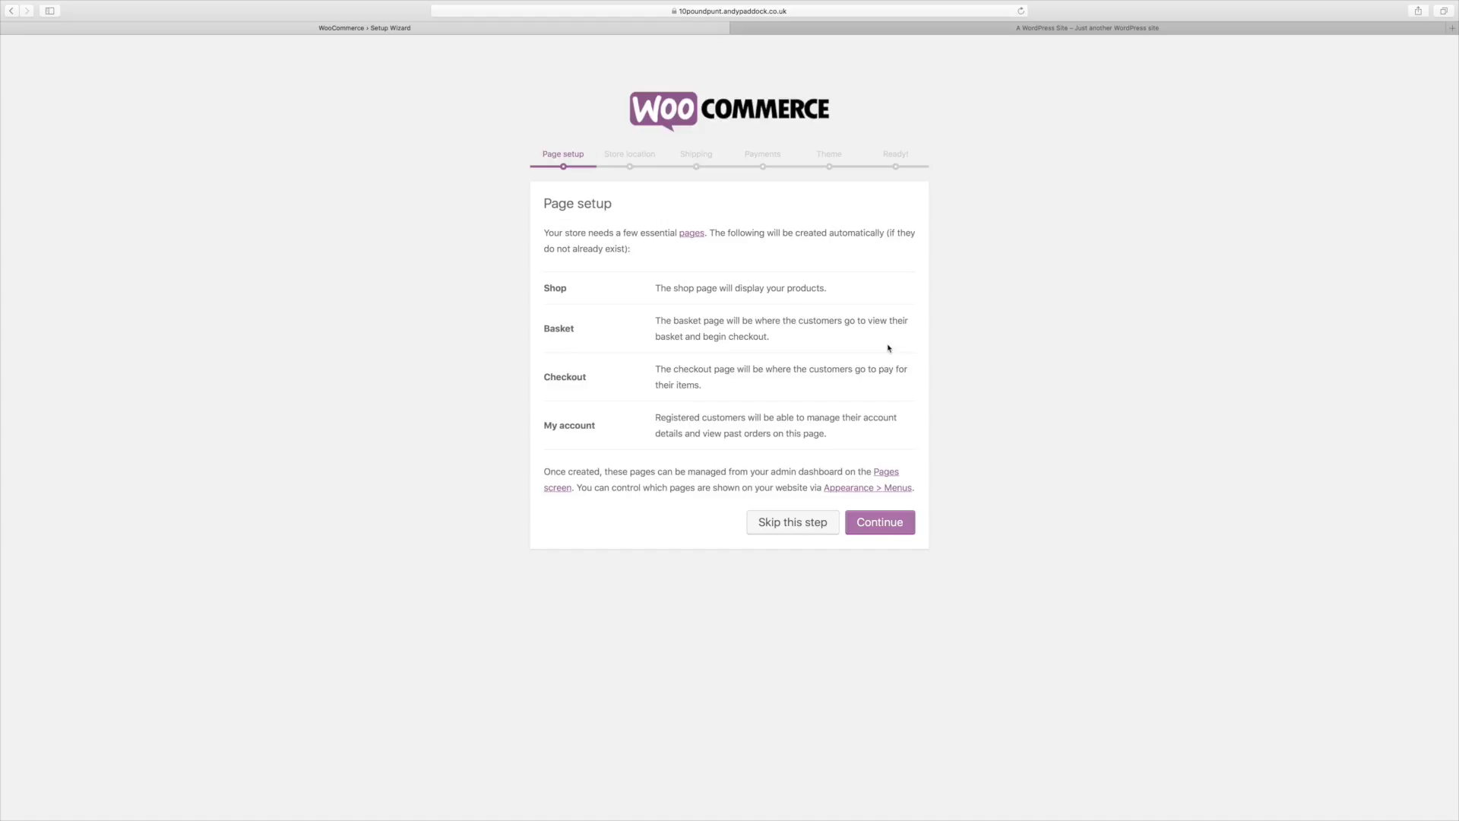
pyautogui.click(886, 523)
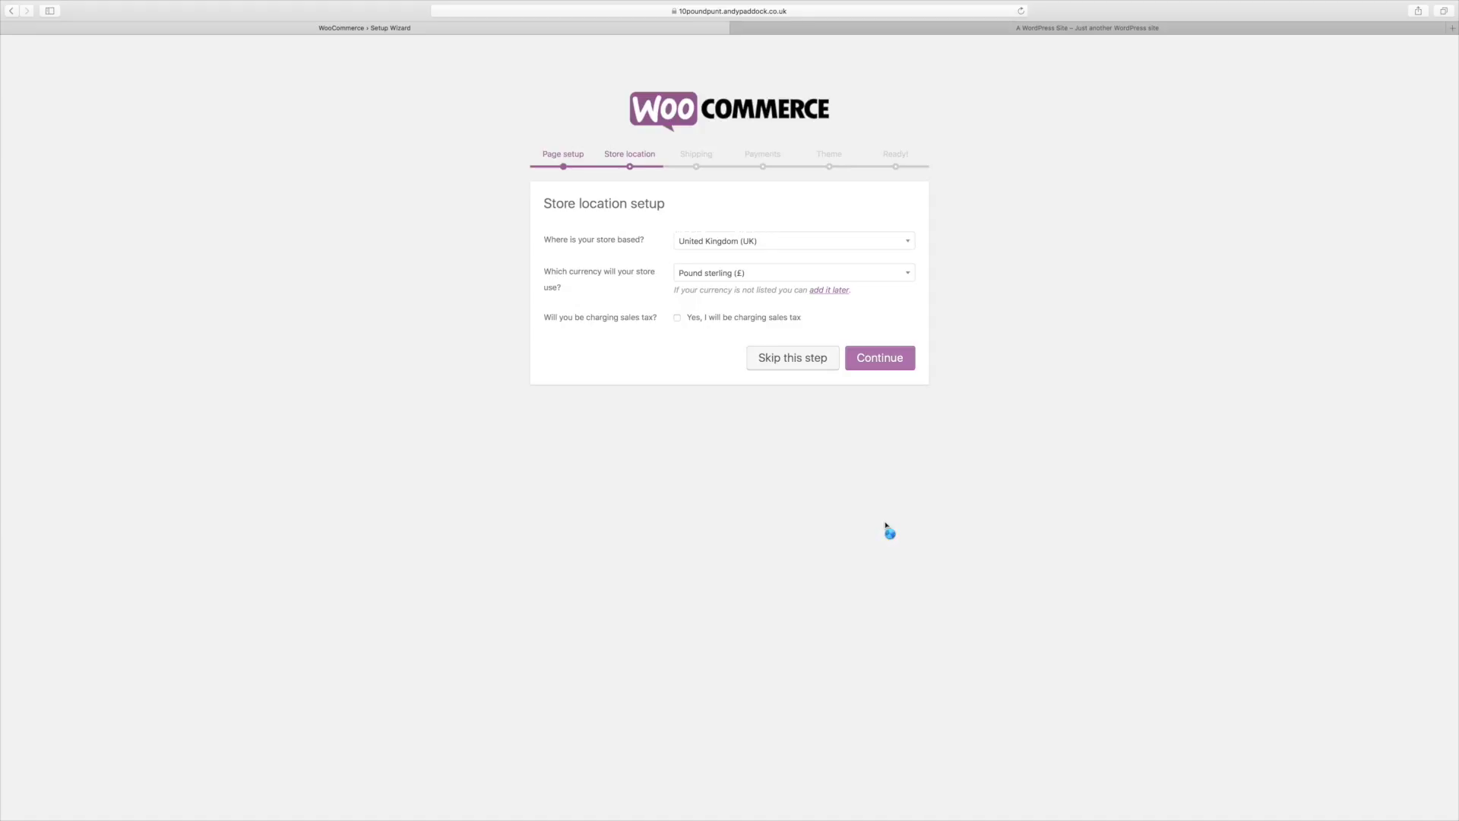
pyautogui.click(879, 361)
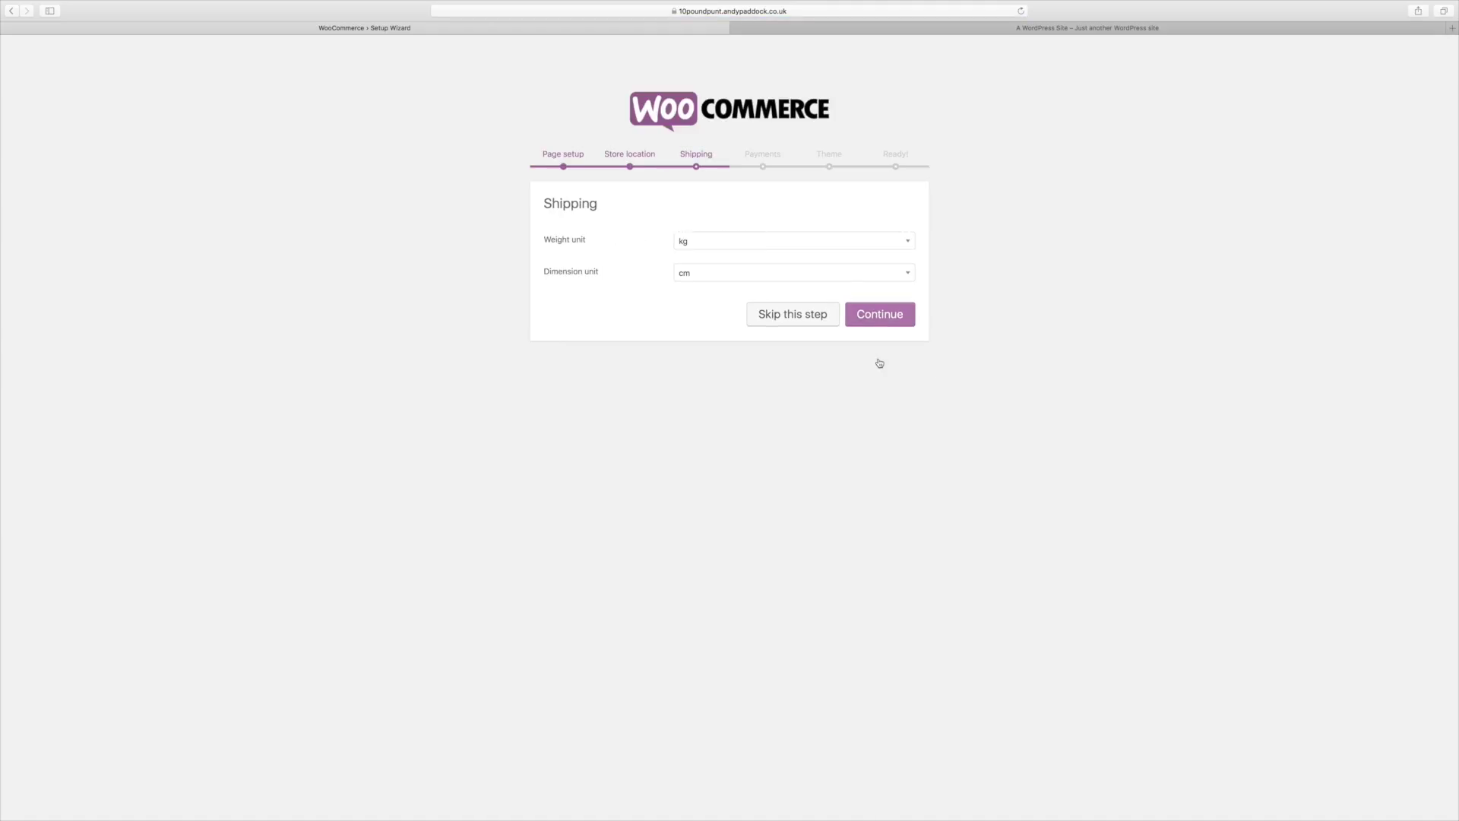
pyautogui.click(907, 240)
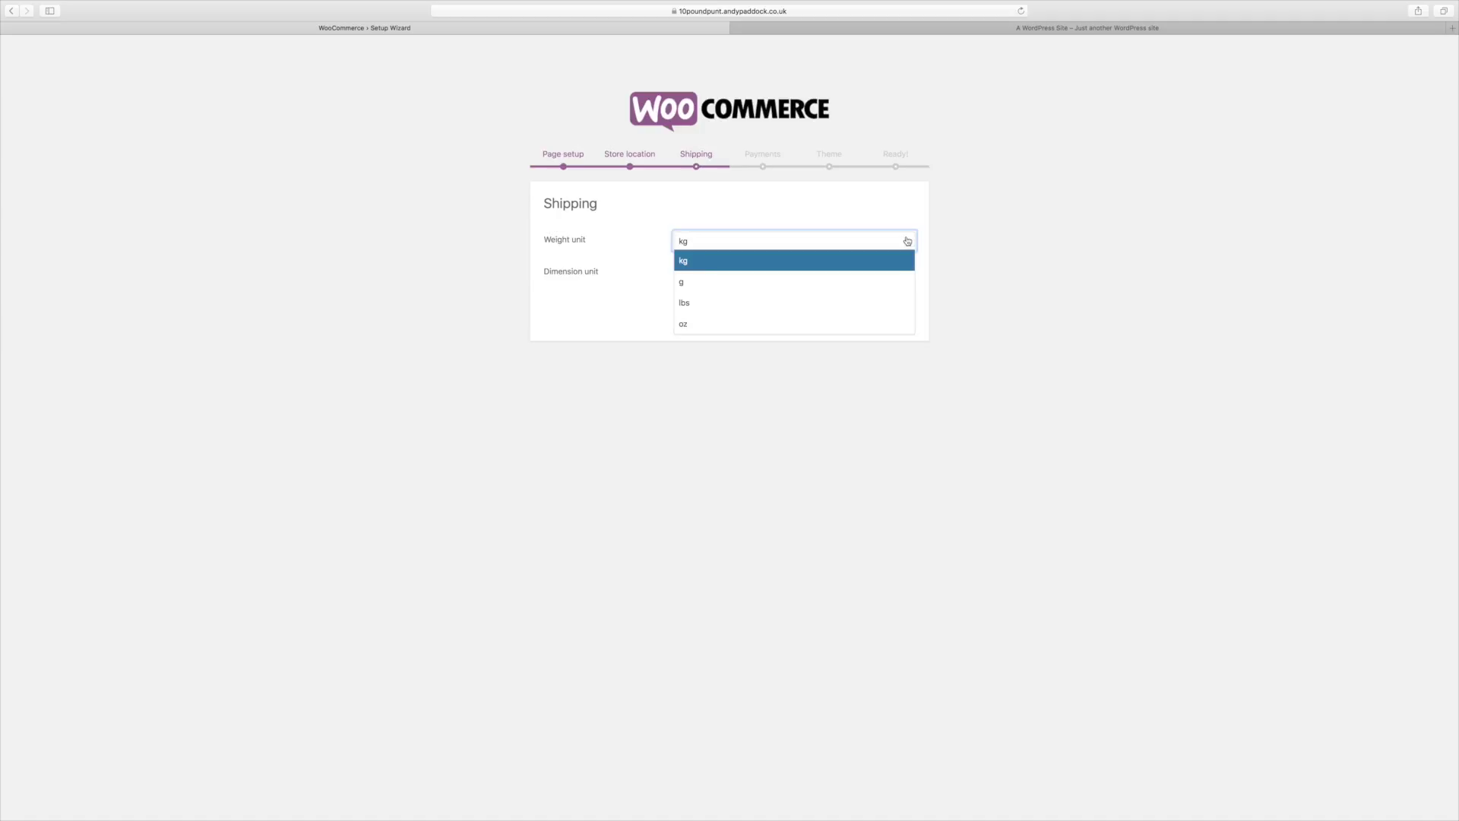
pyautogui.click(1013, 268)
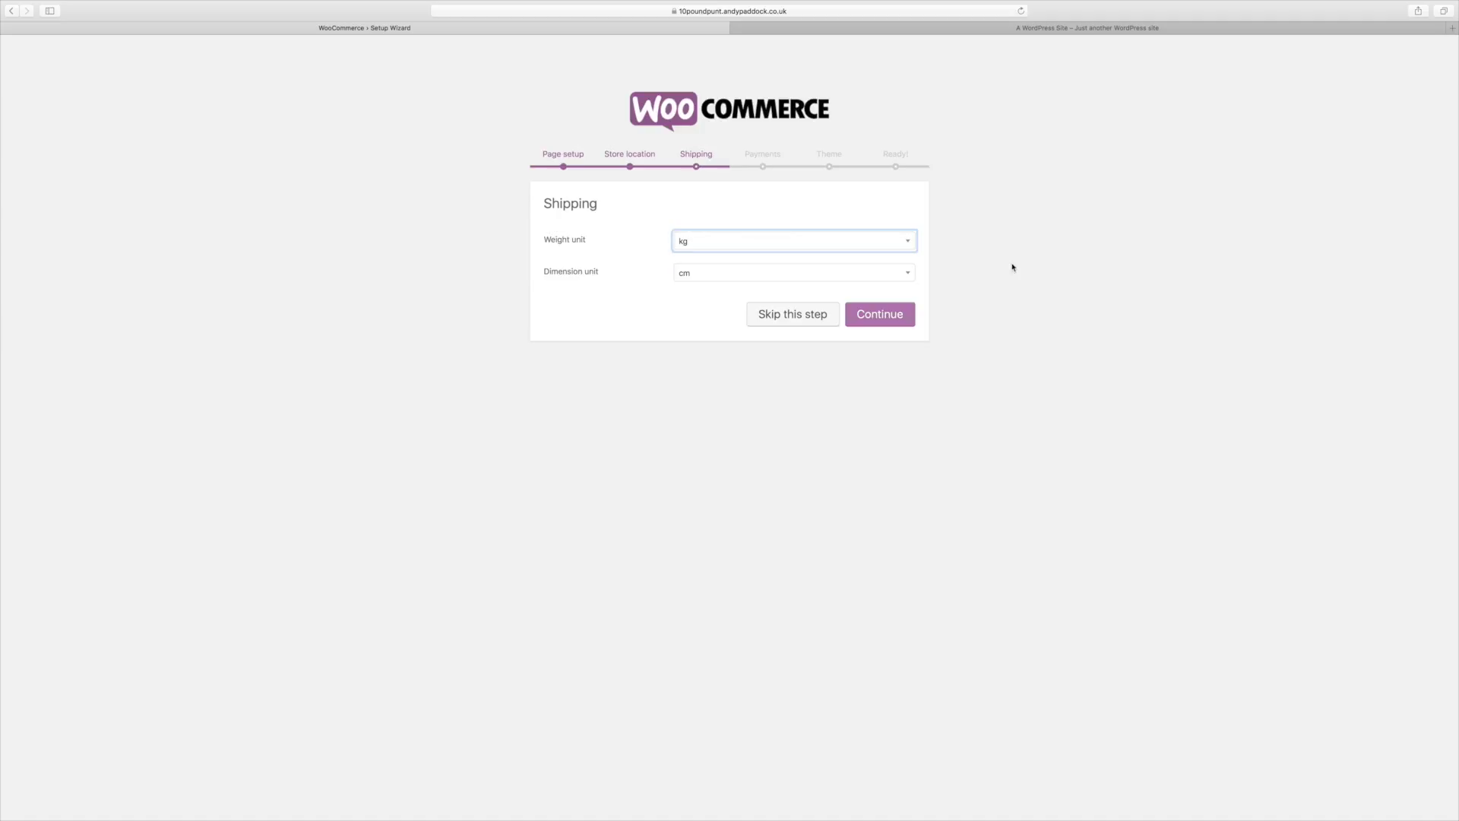
pyautogui.click(897, 315)
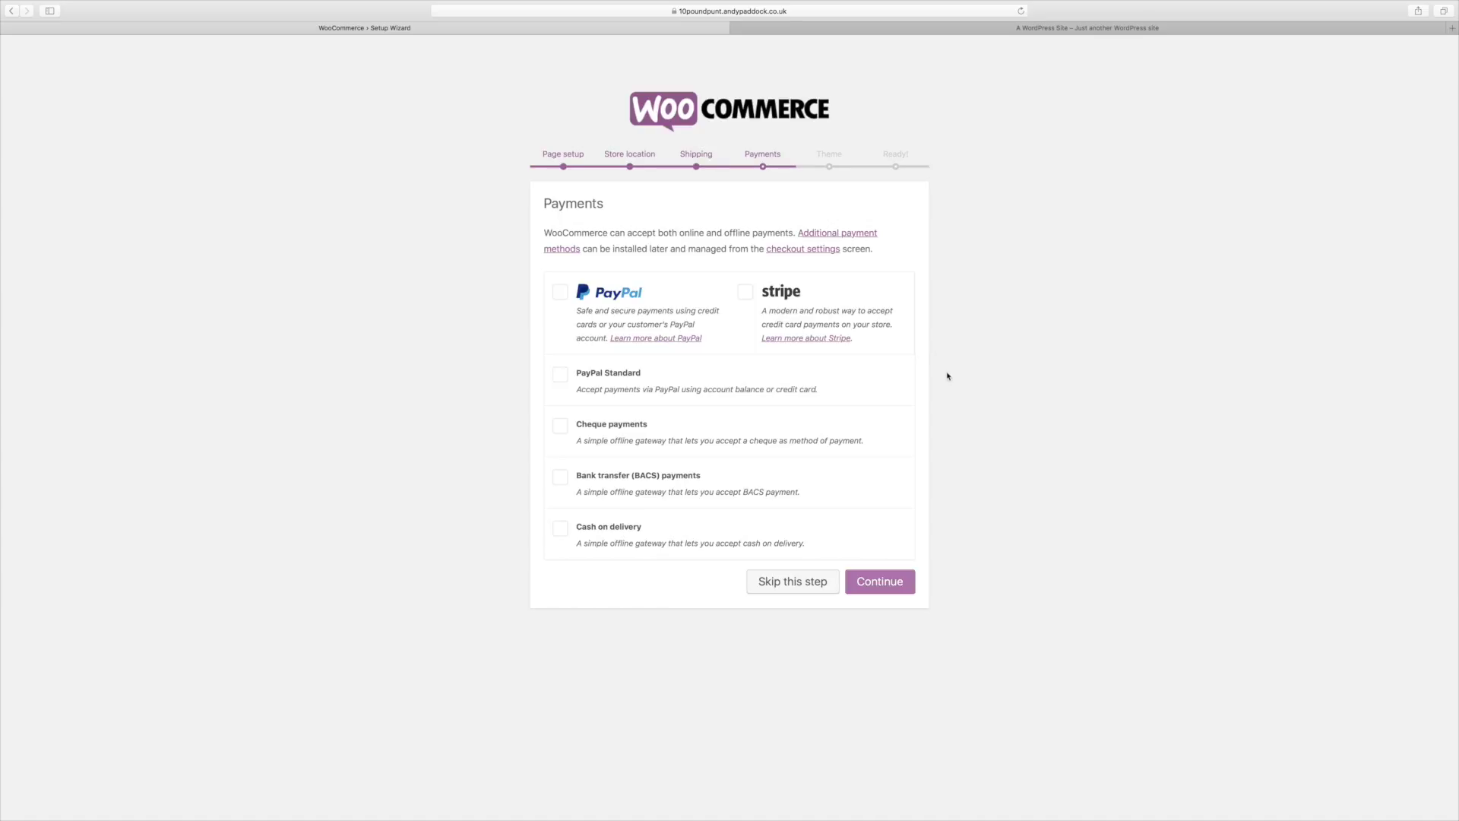
pyautogui.click(891, 585)
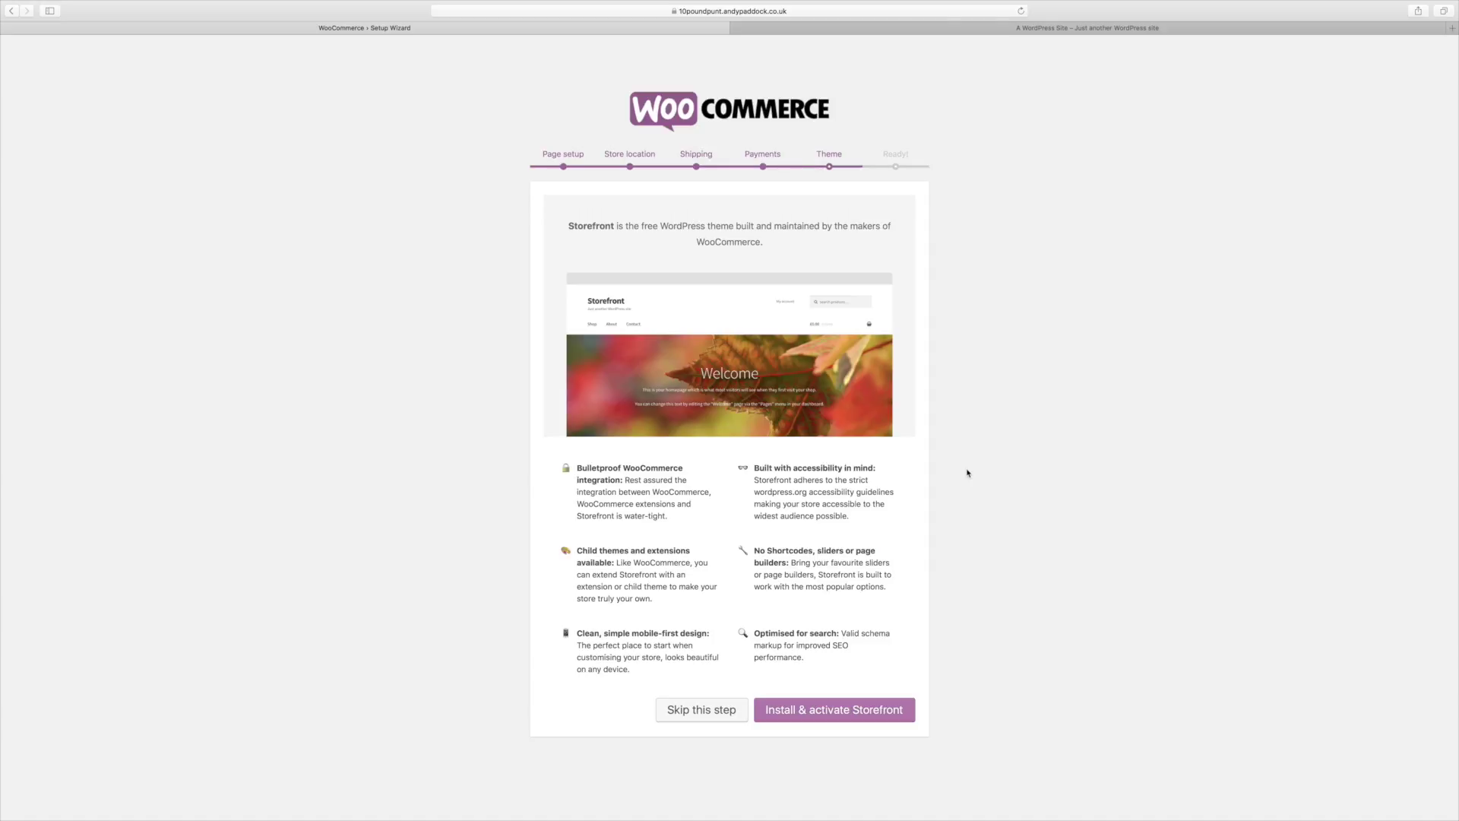
pyautogui.click(876, 708)
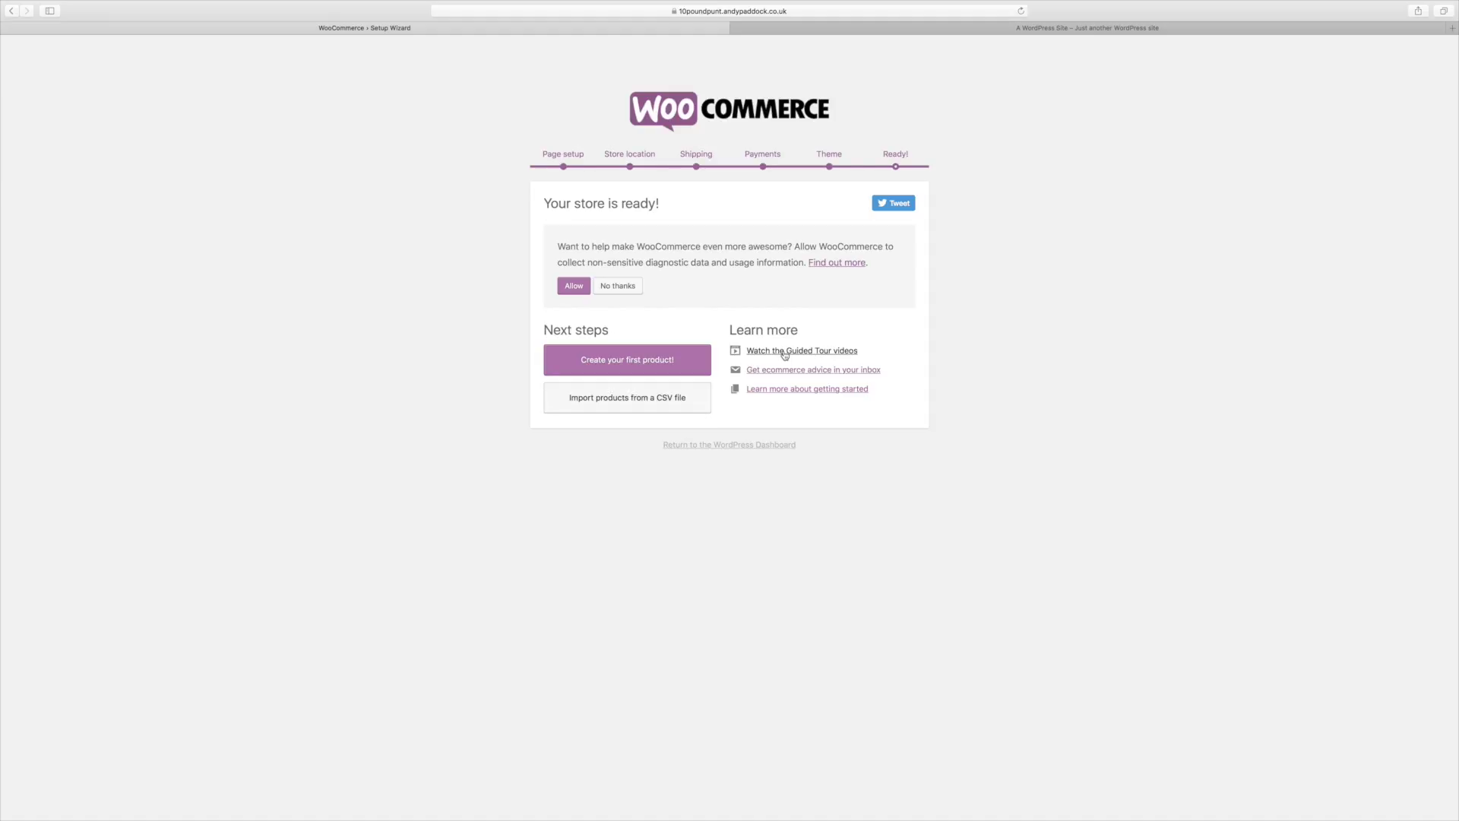
# Step: Create the product 'Product One' with description 'My Product' and regular price 50
pyautogui.click(649, 367)
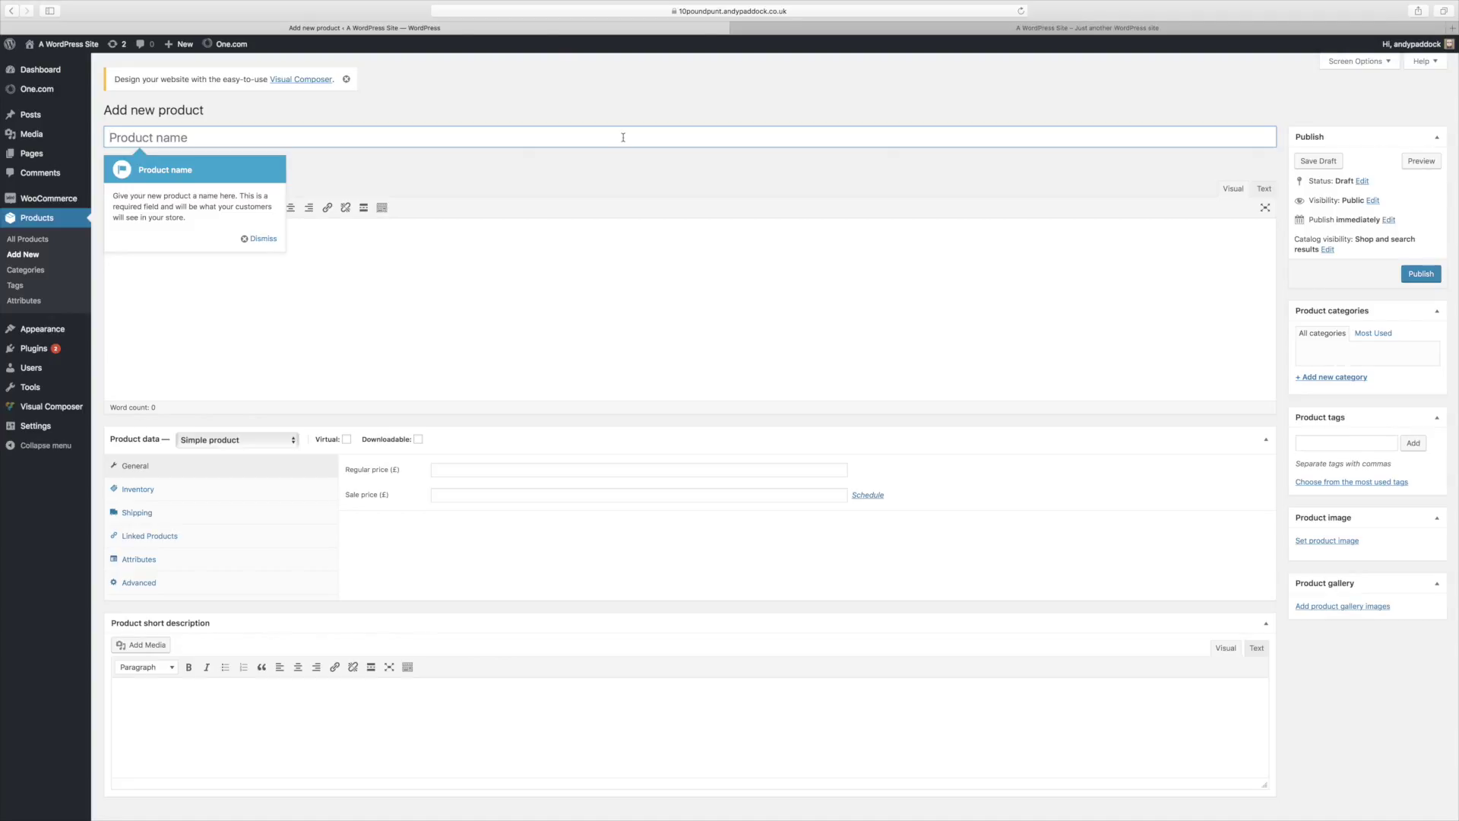
pyautogui.click(619, 261)
pyautogui.click(477, 470)
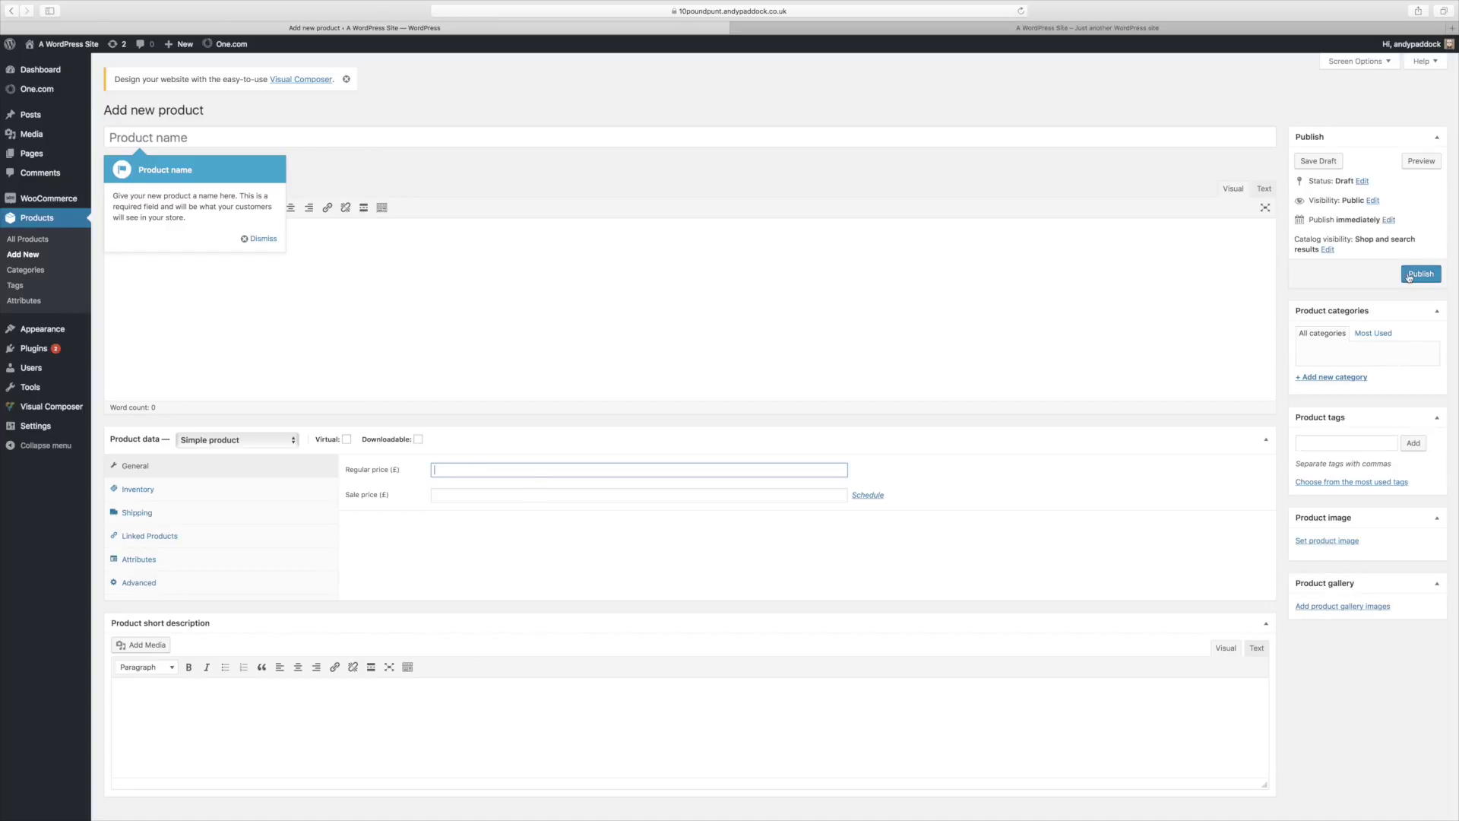
pyautogui.click(390, 143)
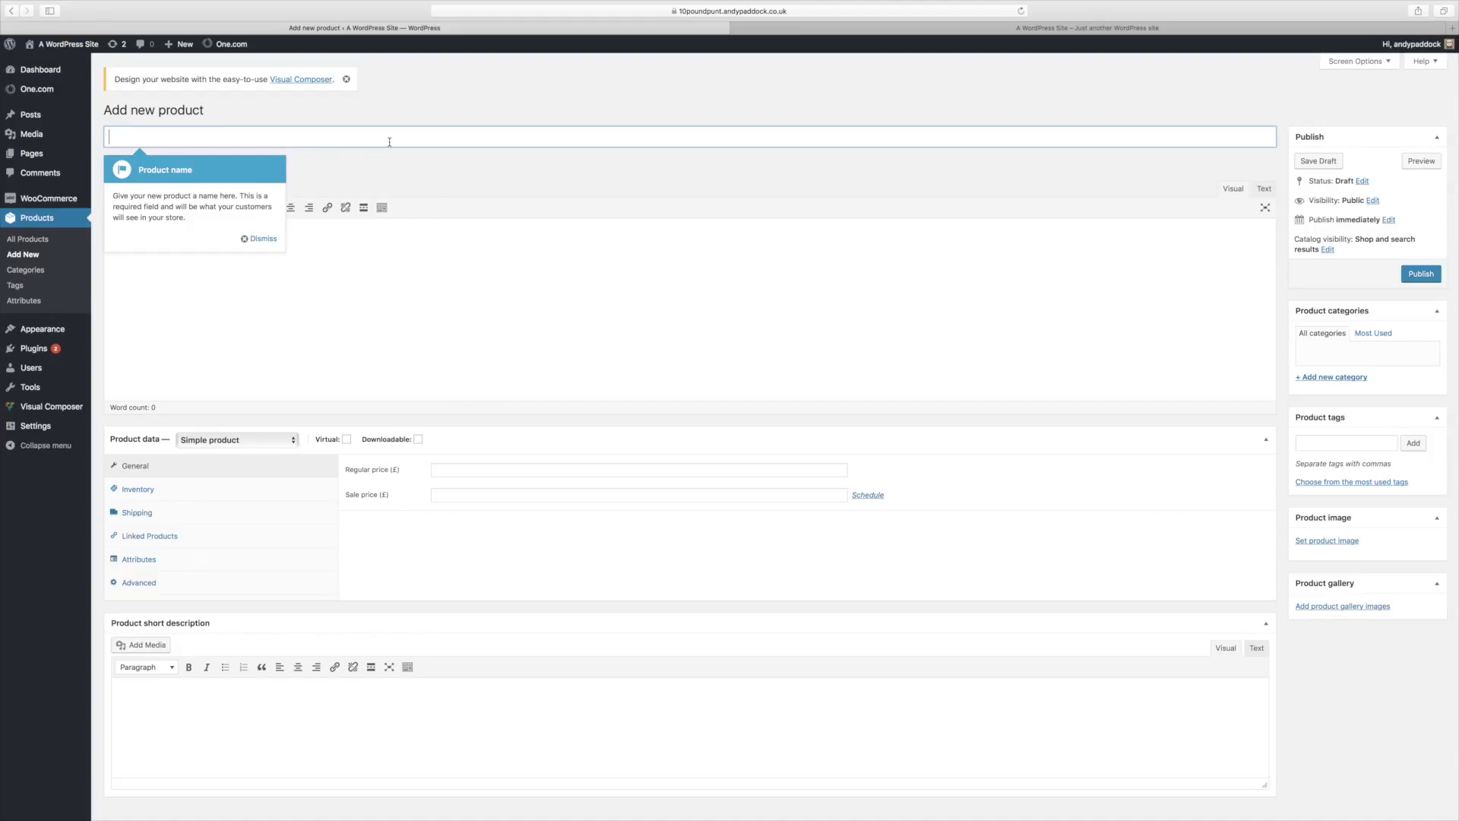
pyautogui.write('Produ')
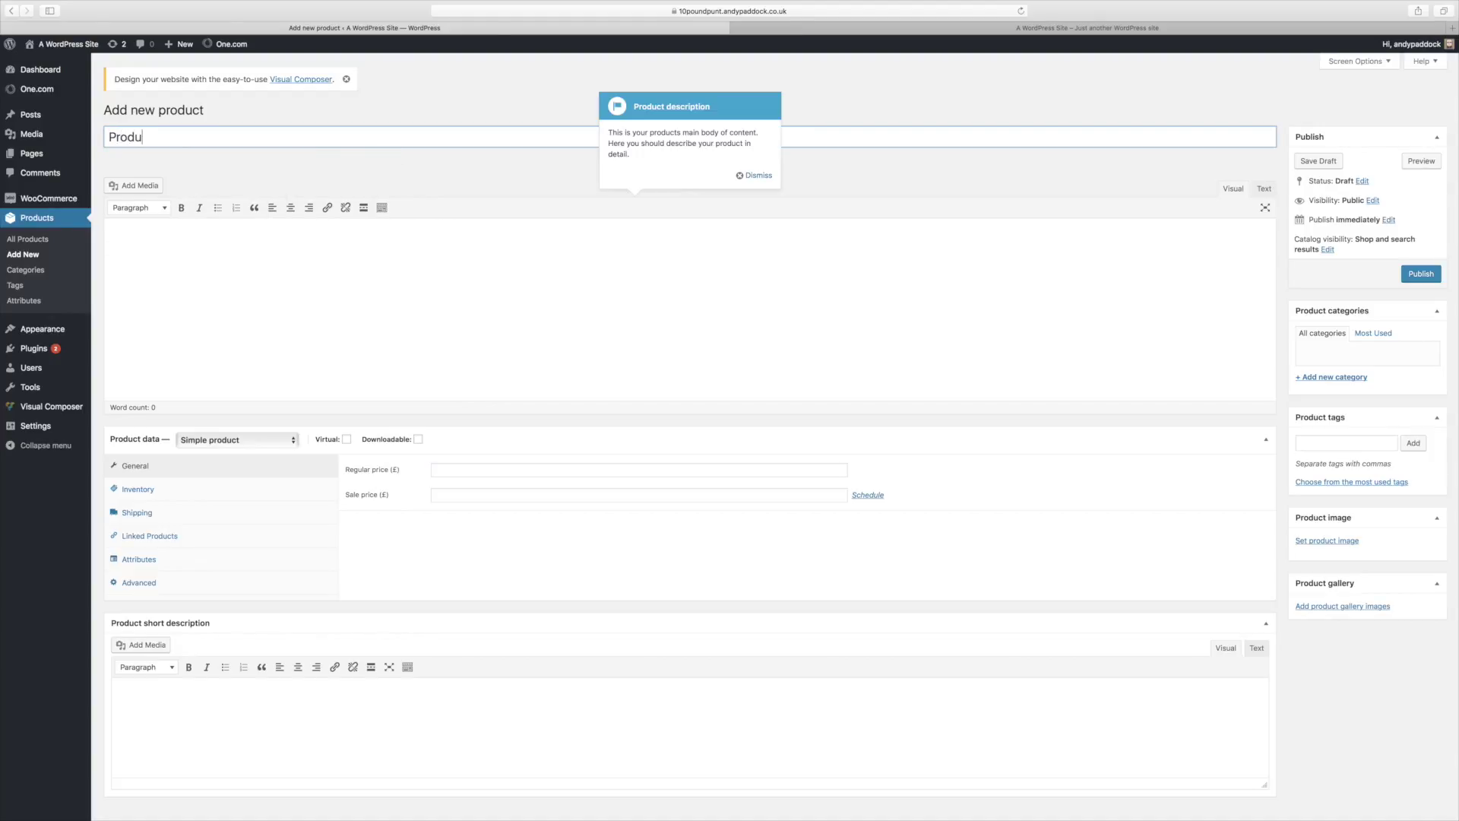
pyautogui.write('ct One')
pyautogui.click(412, 256)
pyautogui.write('My')
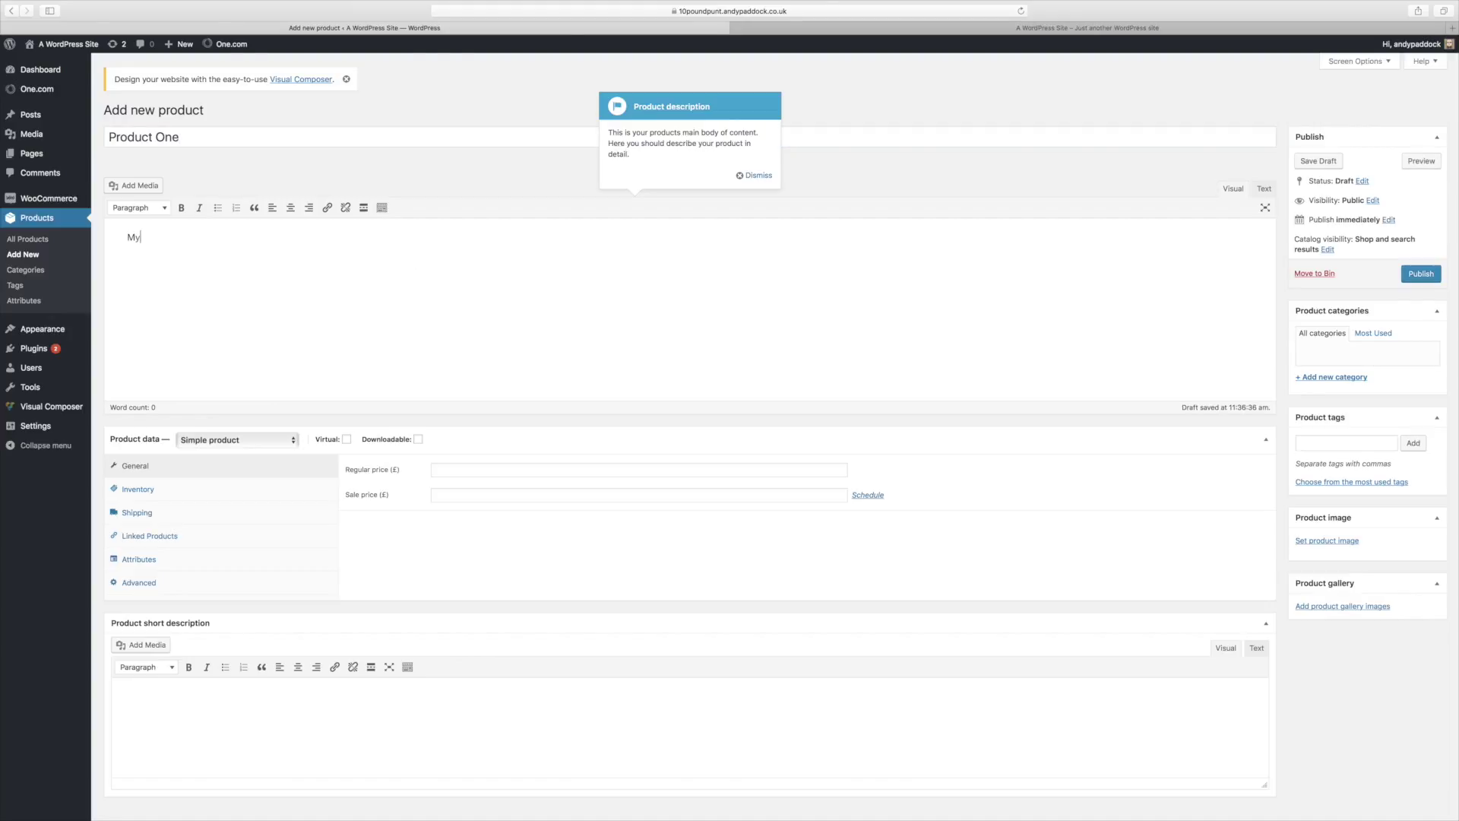
pyautogui.write(' Product')
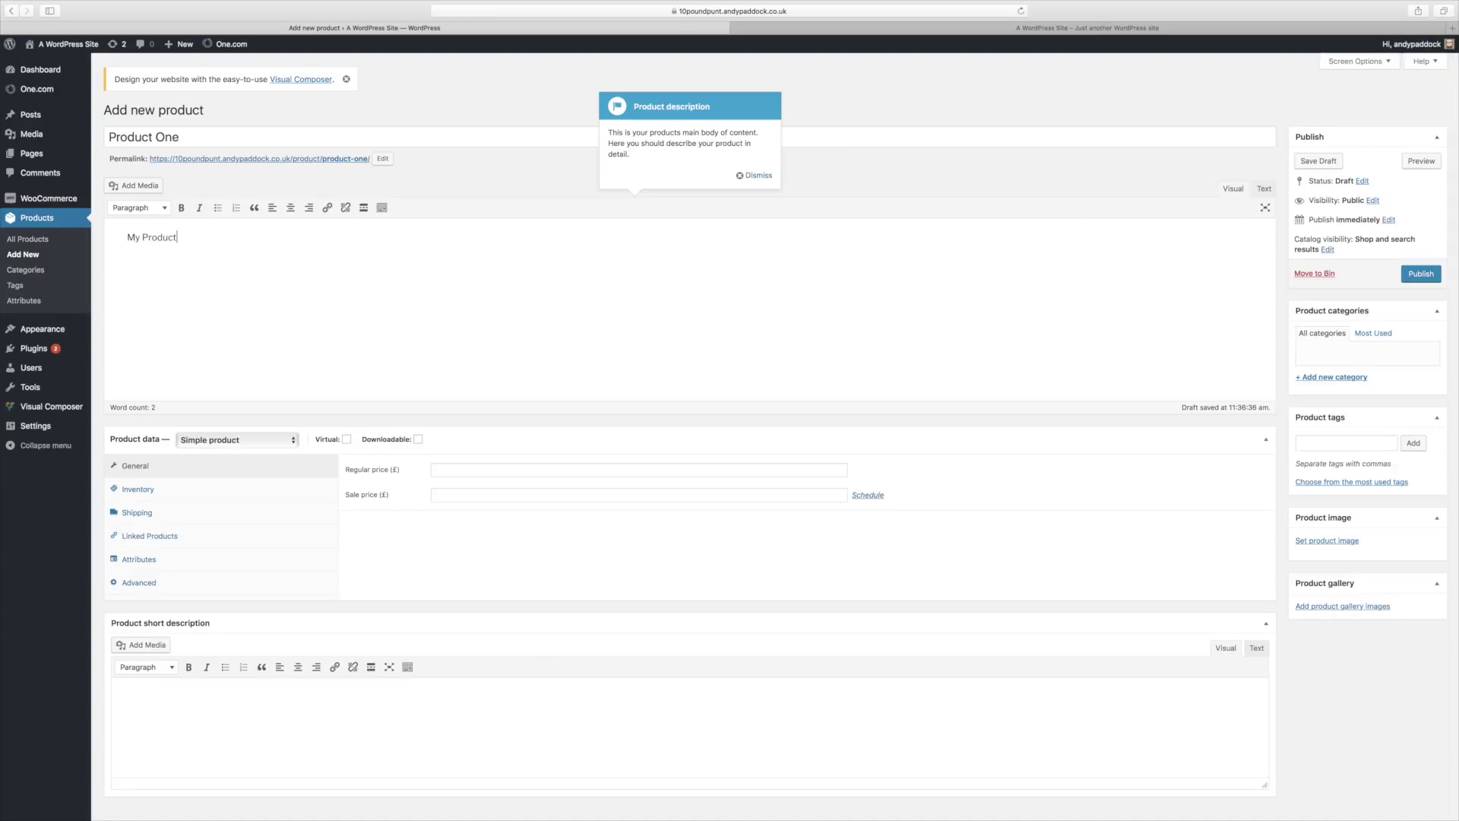
pyautogui.click(494, 471)
pyautogui.write('50')
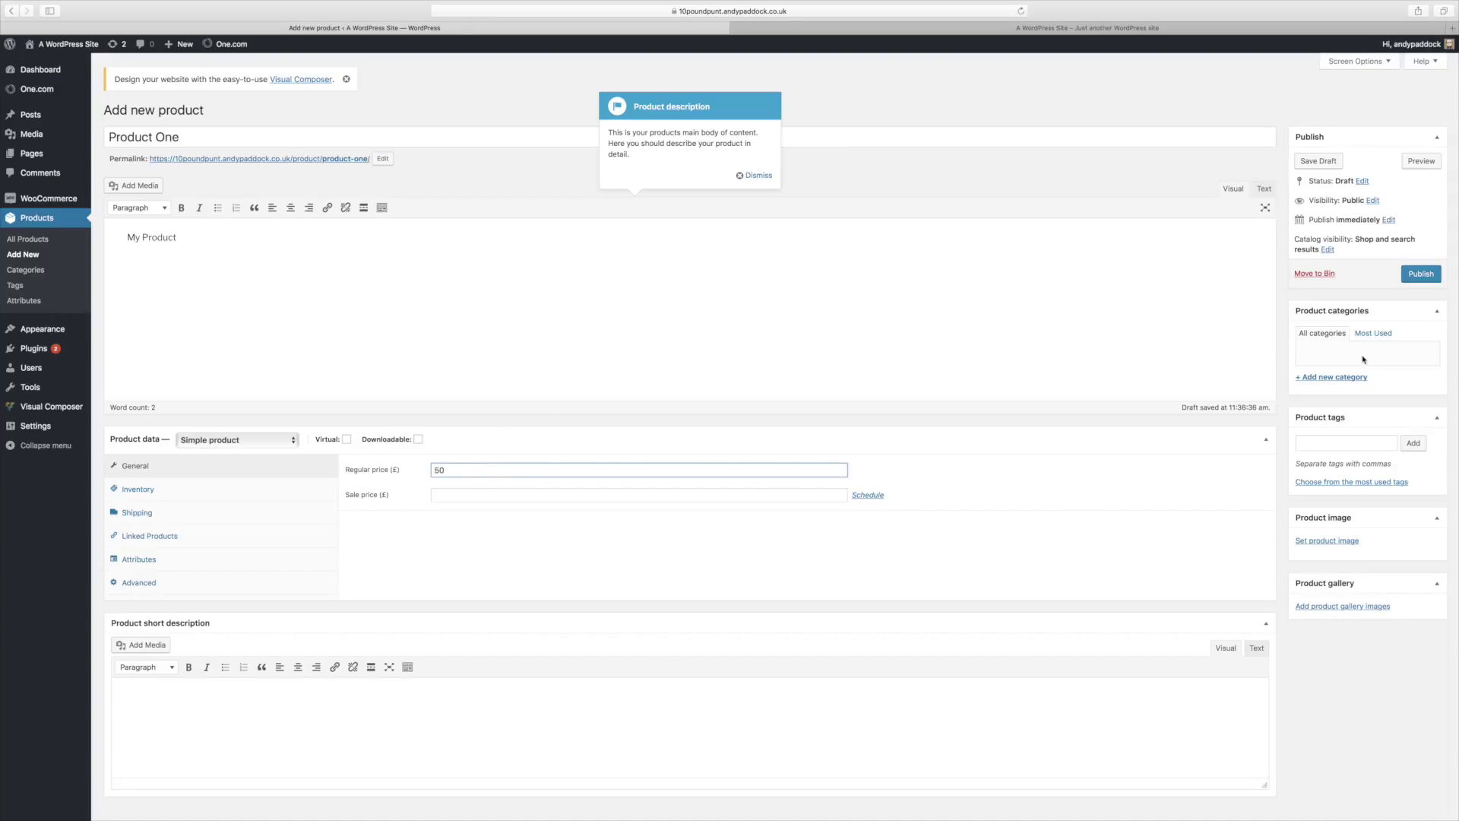
pyautogui.click(1341, 542)
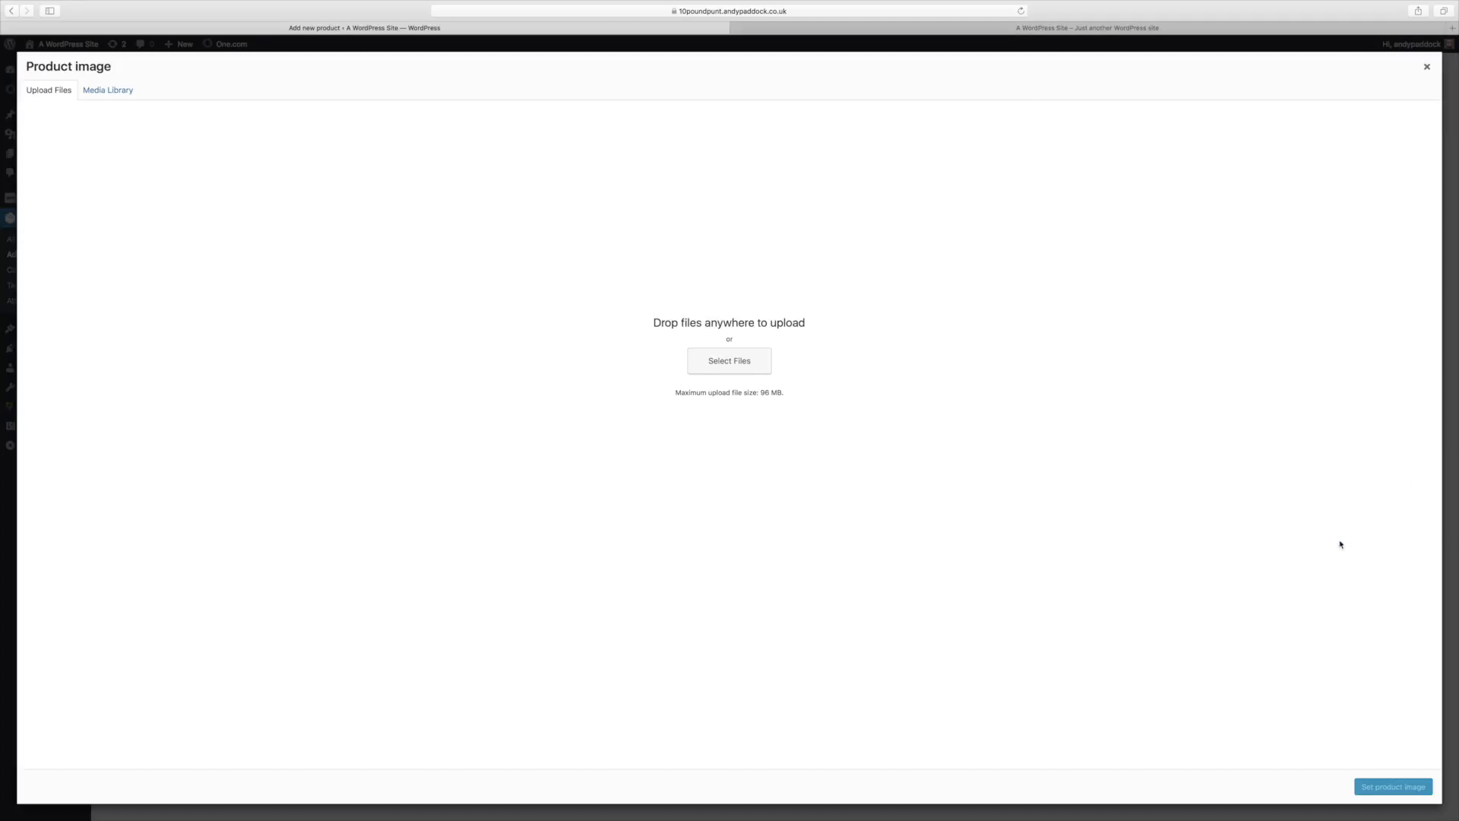
# Step: Upload wsf.png from the Pictures folder and set it as Product One's image
pyautogui.click(740, 365)
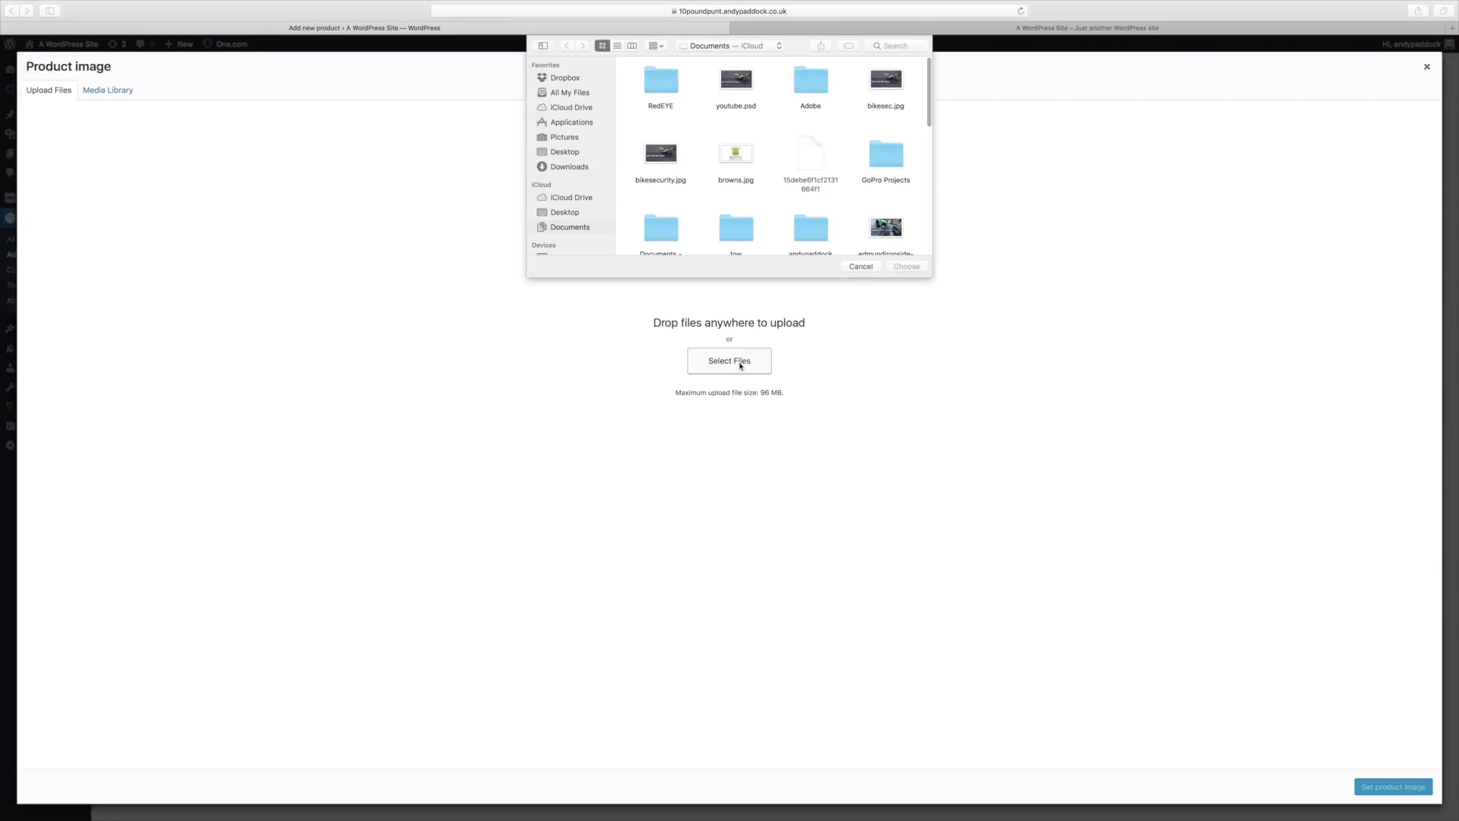
pyautogui.scroll(-10, 782, 190)
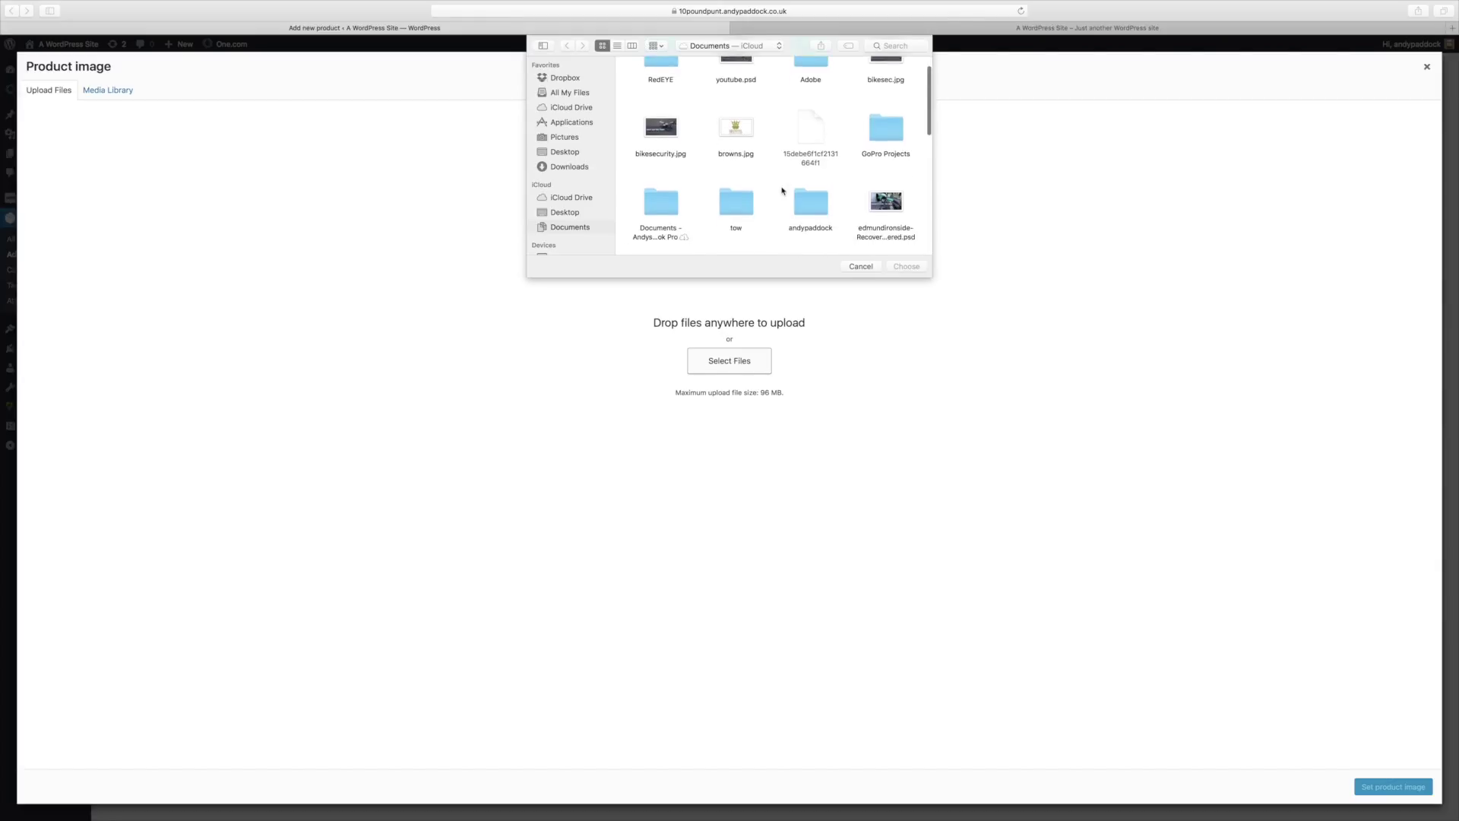
pyautogui.scroll(-5, 782, 190)
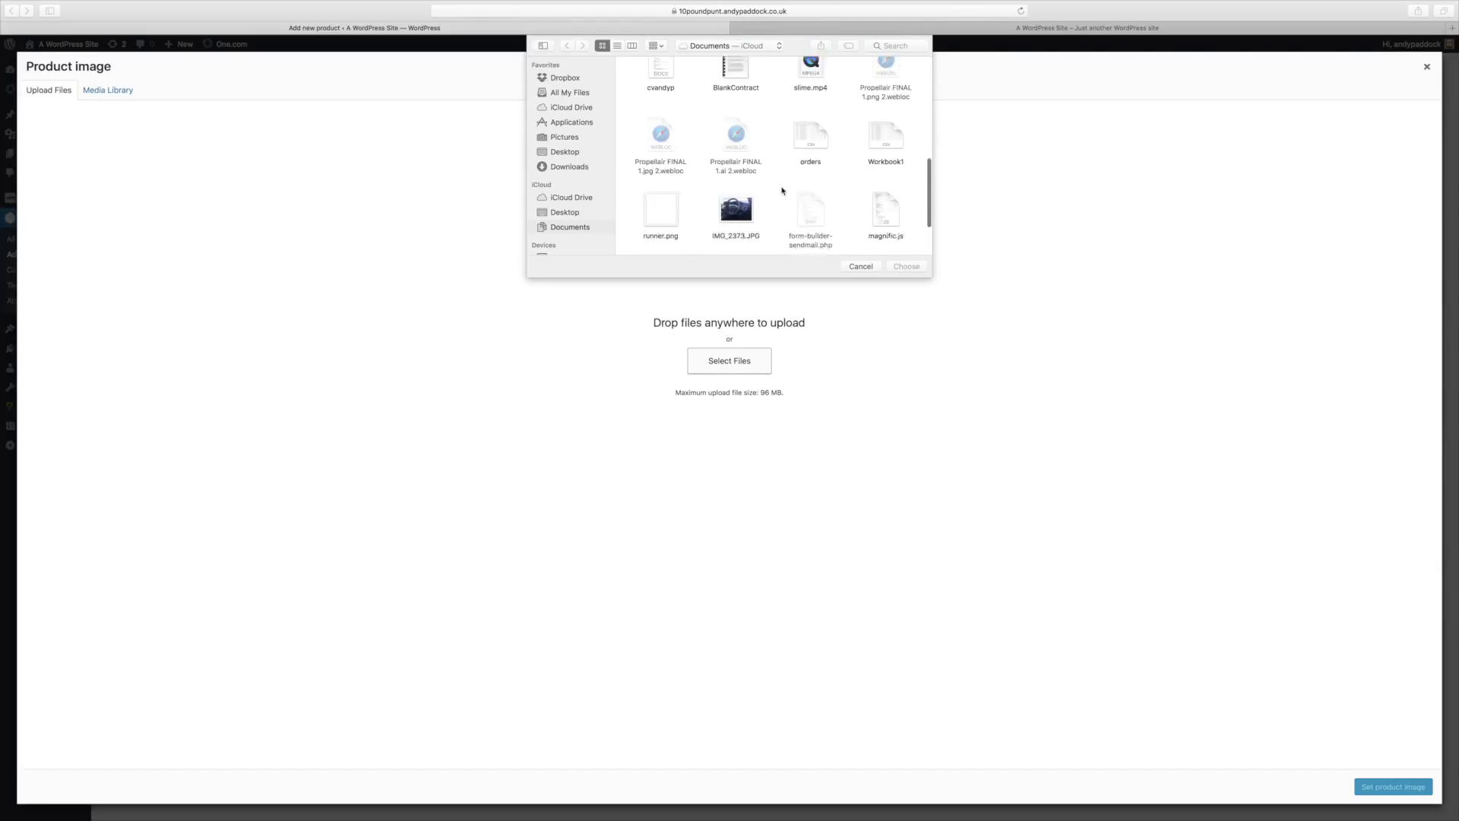
pyautogui.scroll(15, 782, 190)
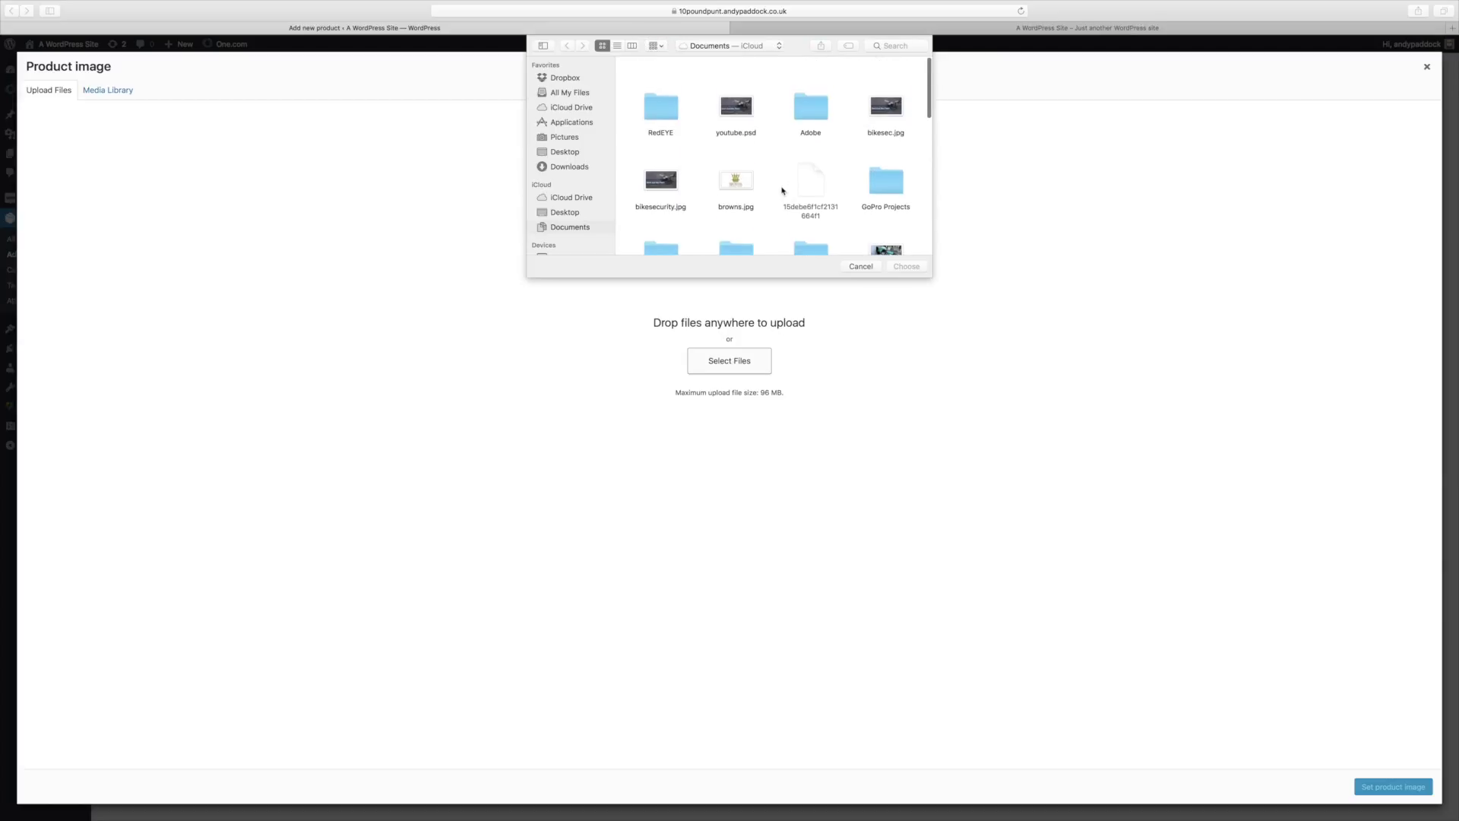
pyautogui.click(570, 140)
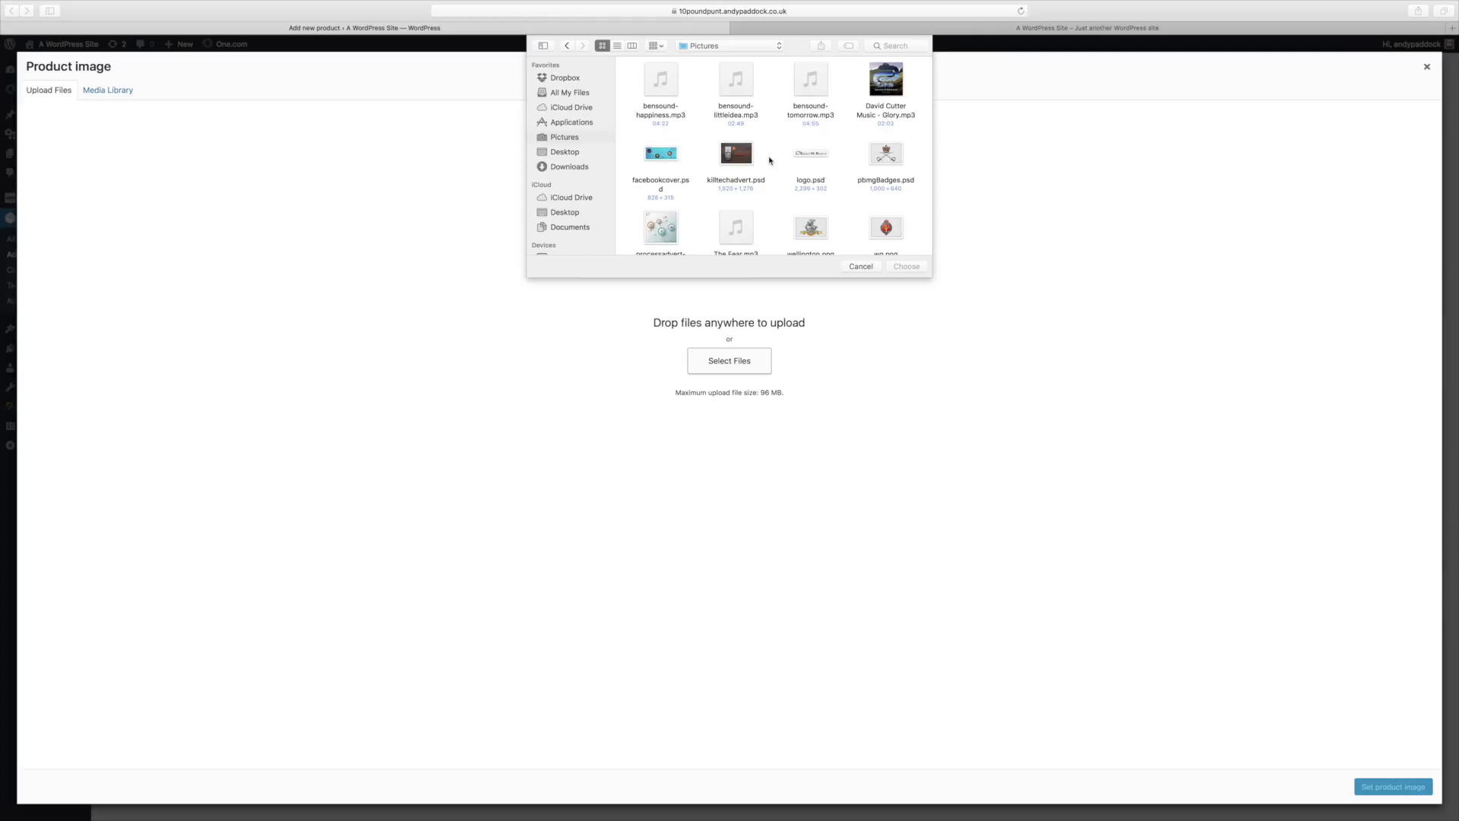
pyautogui.scroll(-3, 769, 160)
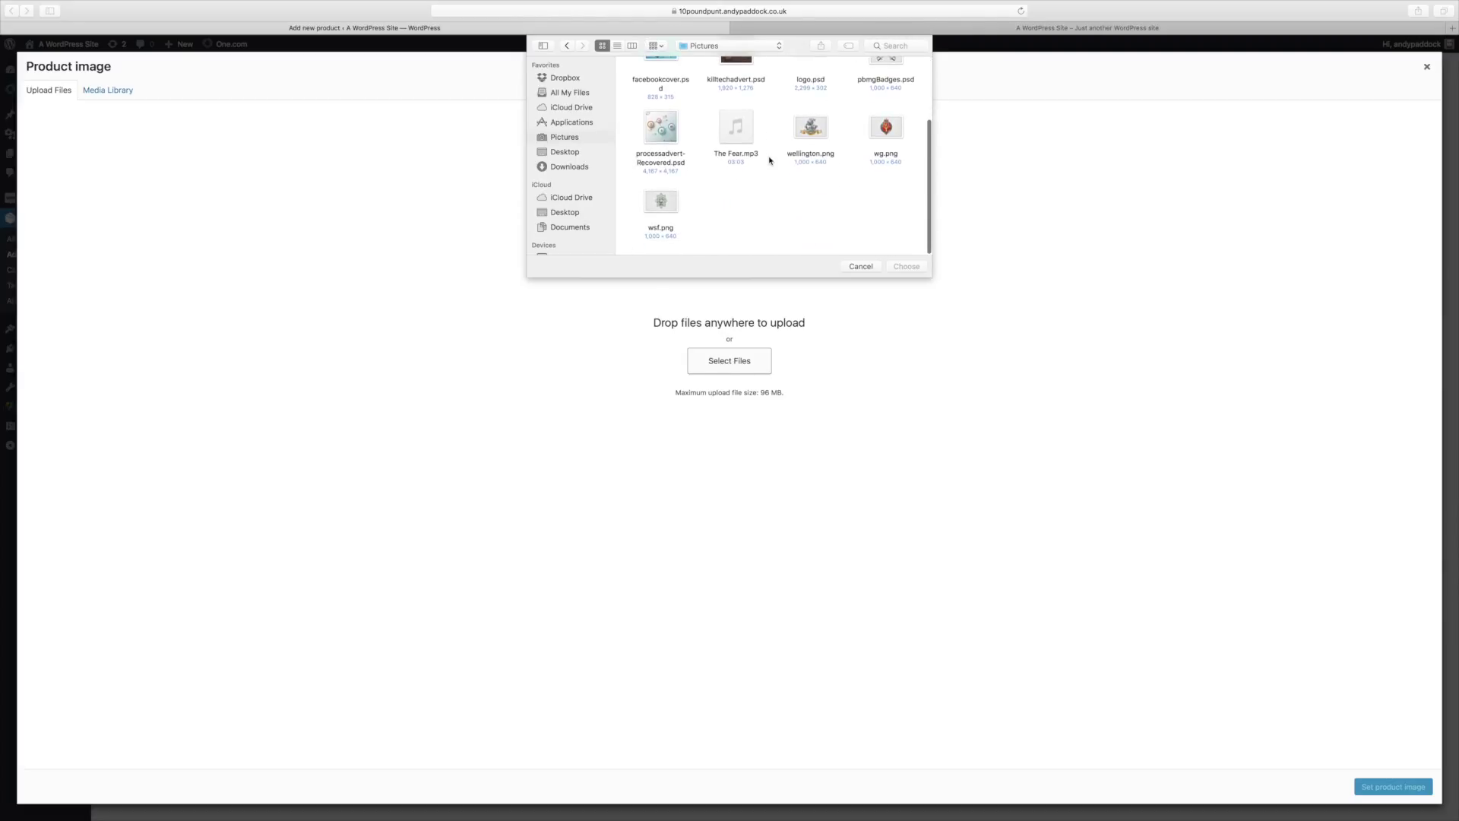
pyautogui.scroll(3, 769, 160)
pyautogui.scroll(-3, 769, 160)
pyautogui.click(668, 205)
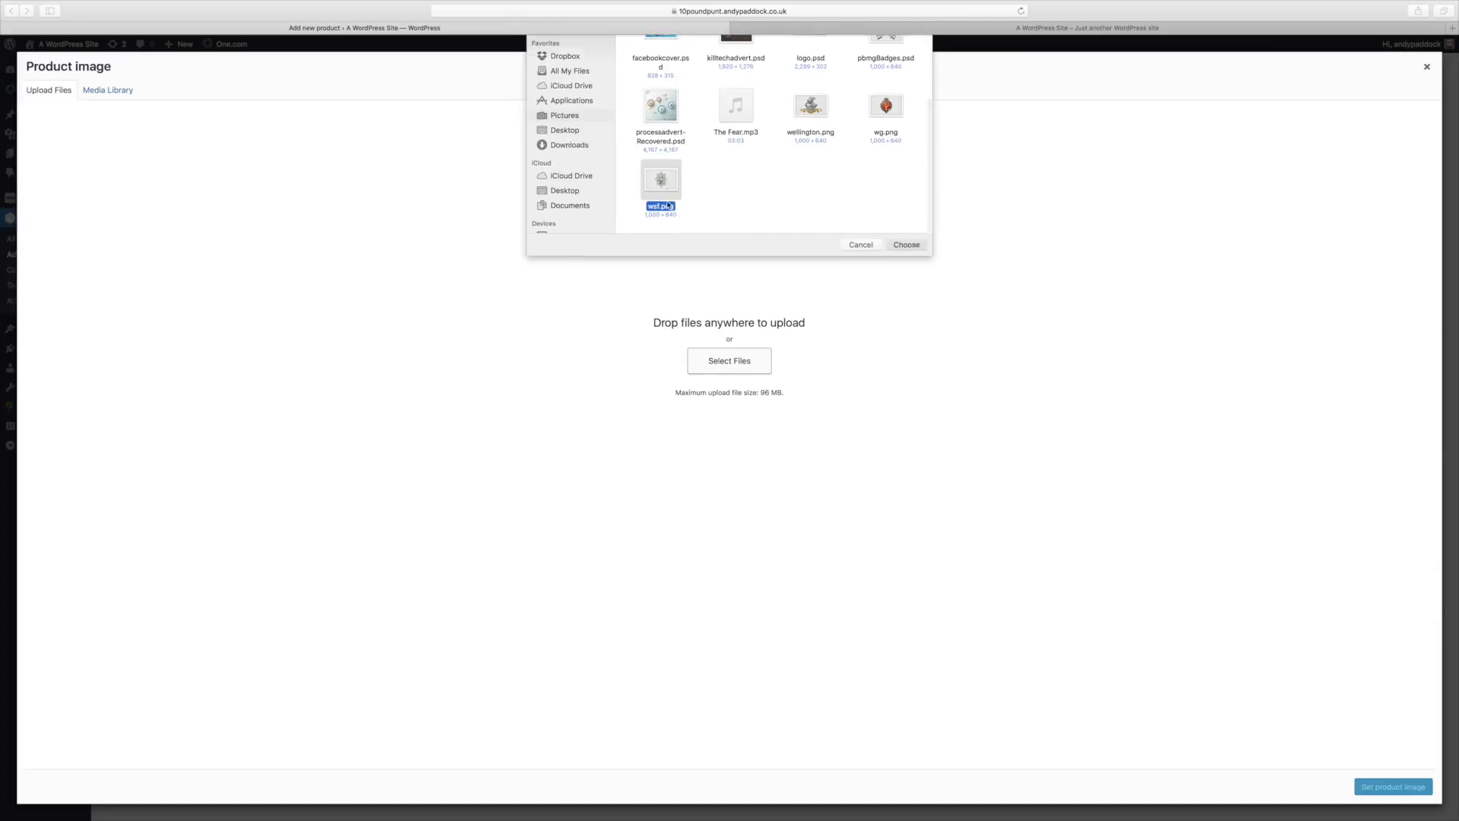
pyautogui.doubleClick(668, 205)
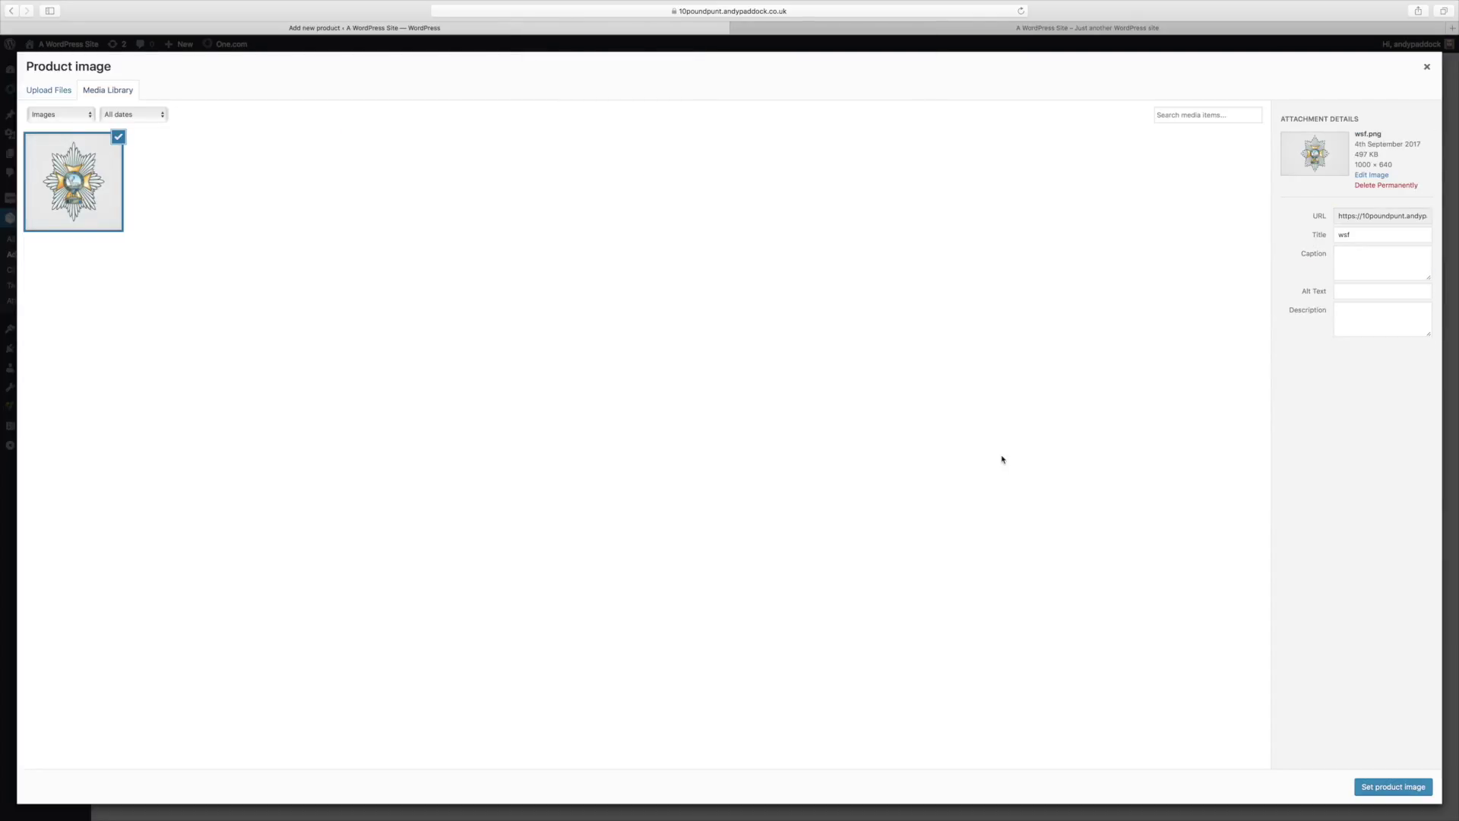
pyautogui.click(1385, 786)
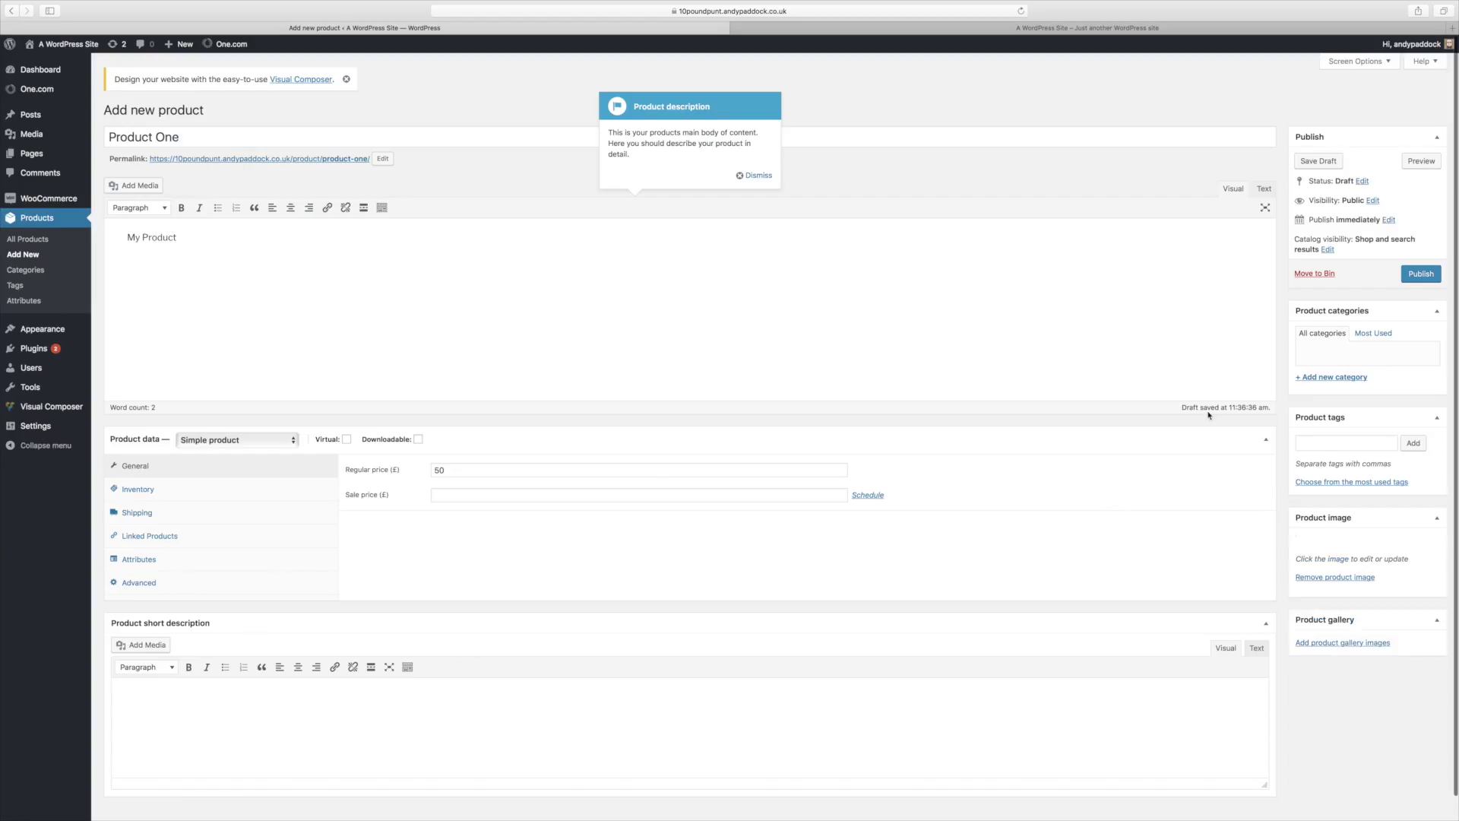
# Step: Publish Product One, verify it on the live Shop page, then return to the home page
pyautogui.click(1421, 275)
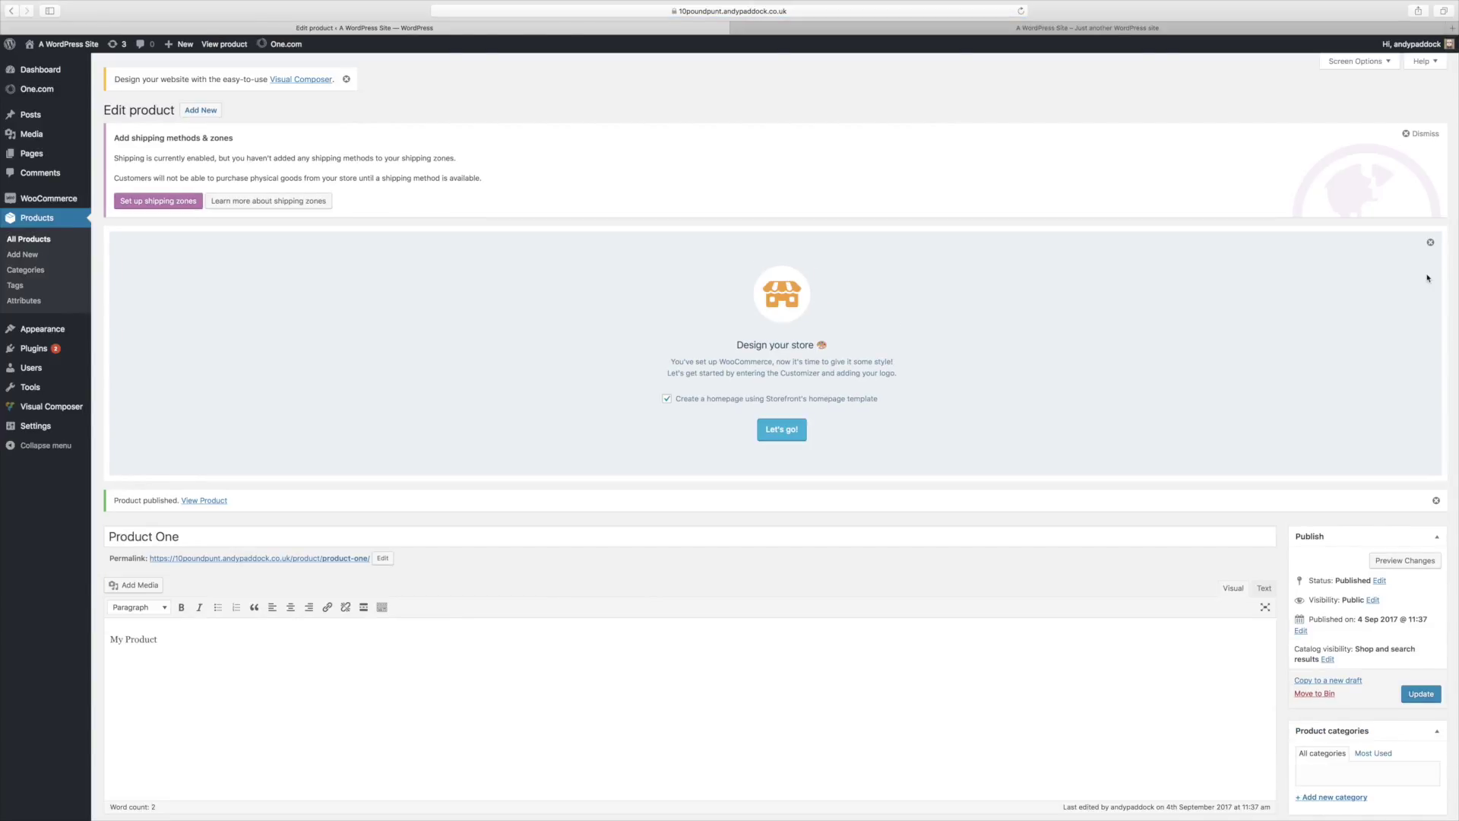
pyautogui.click(1027, 27)
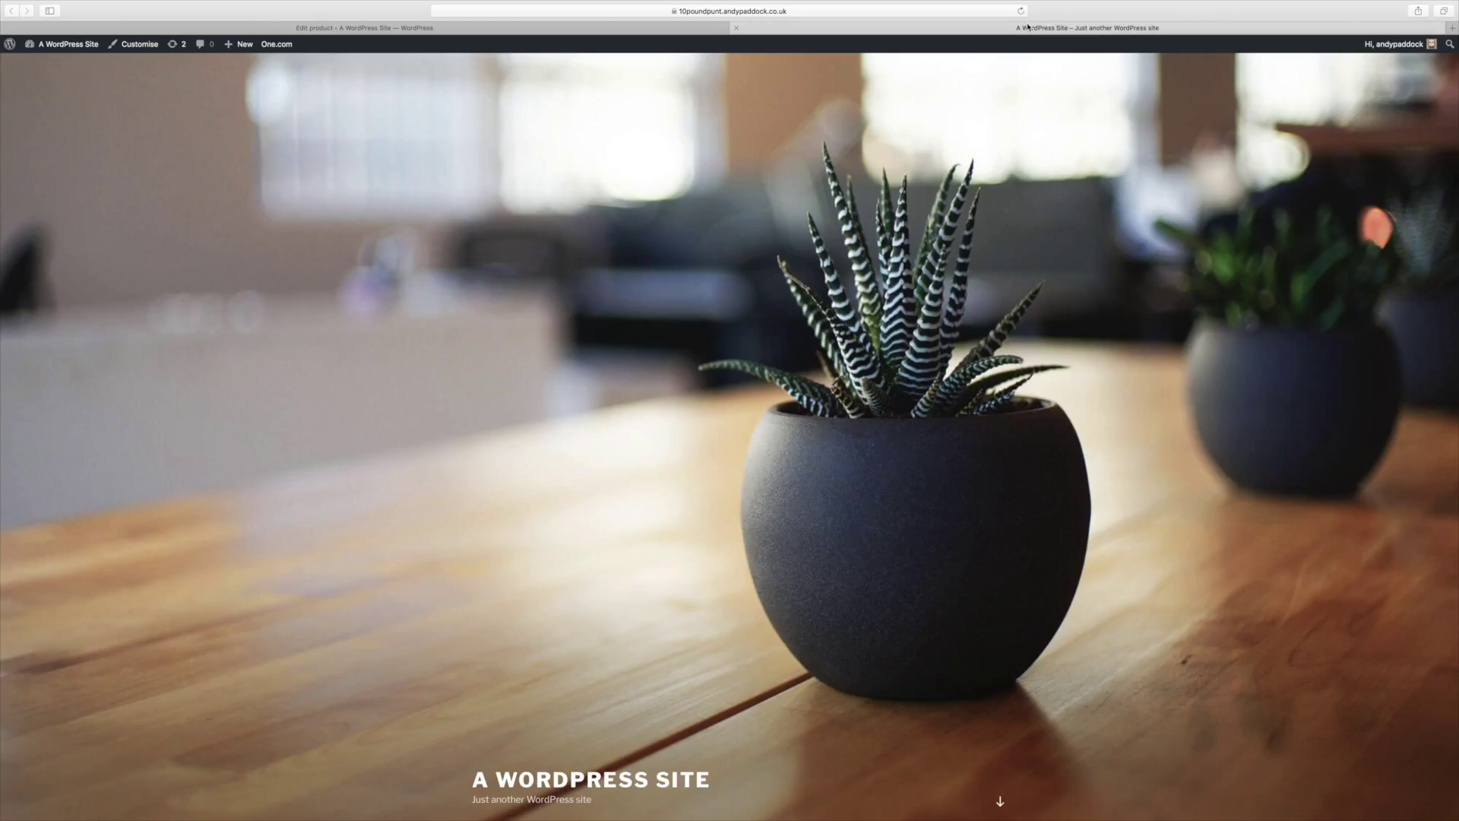
pyautogui.click(1022, 12)
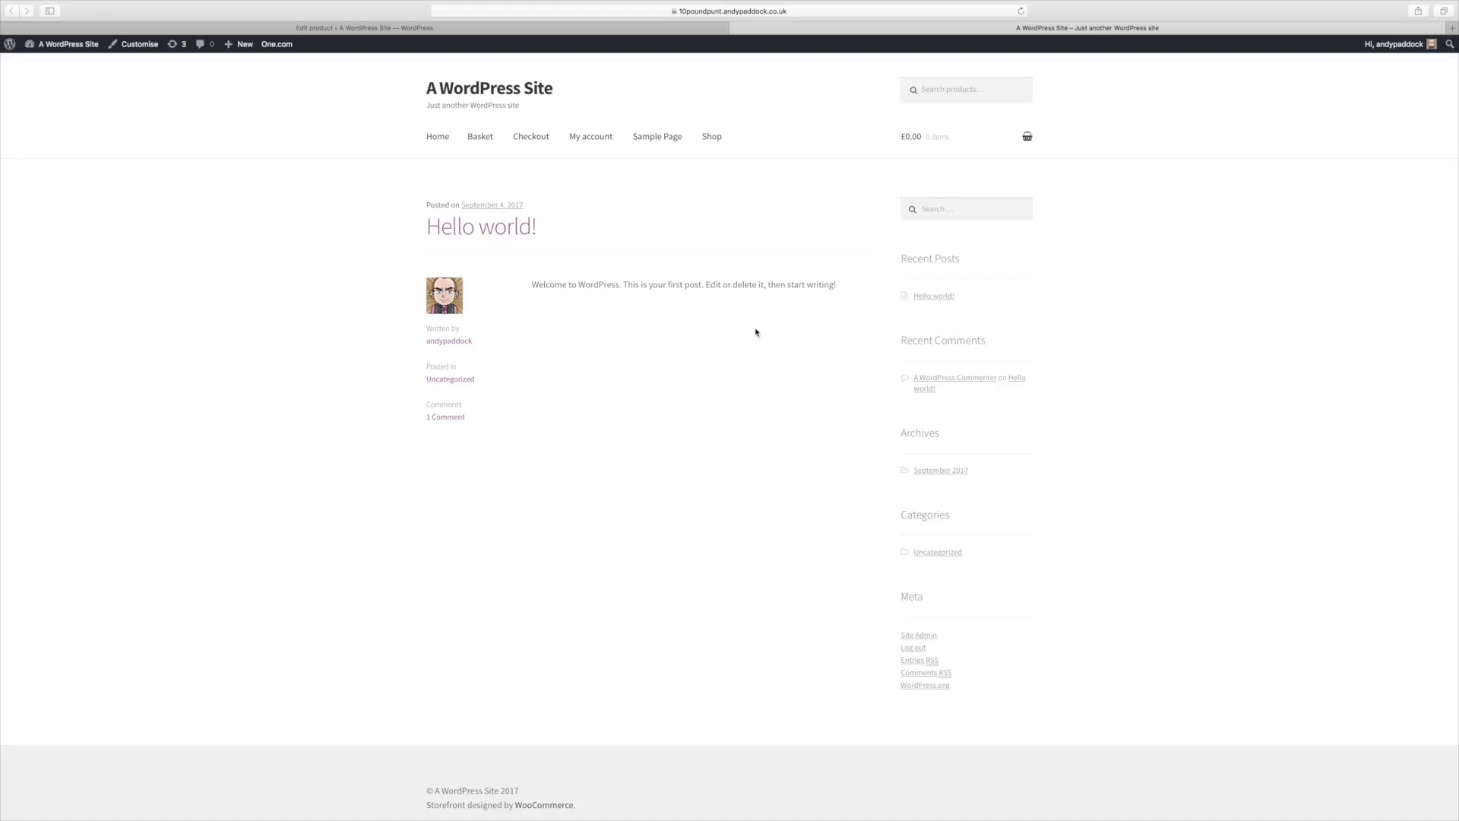
pyautogui.click(713, 138)
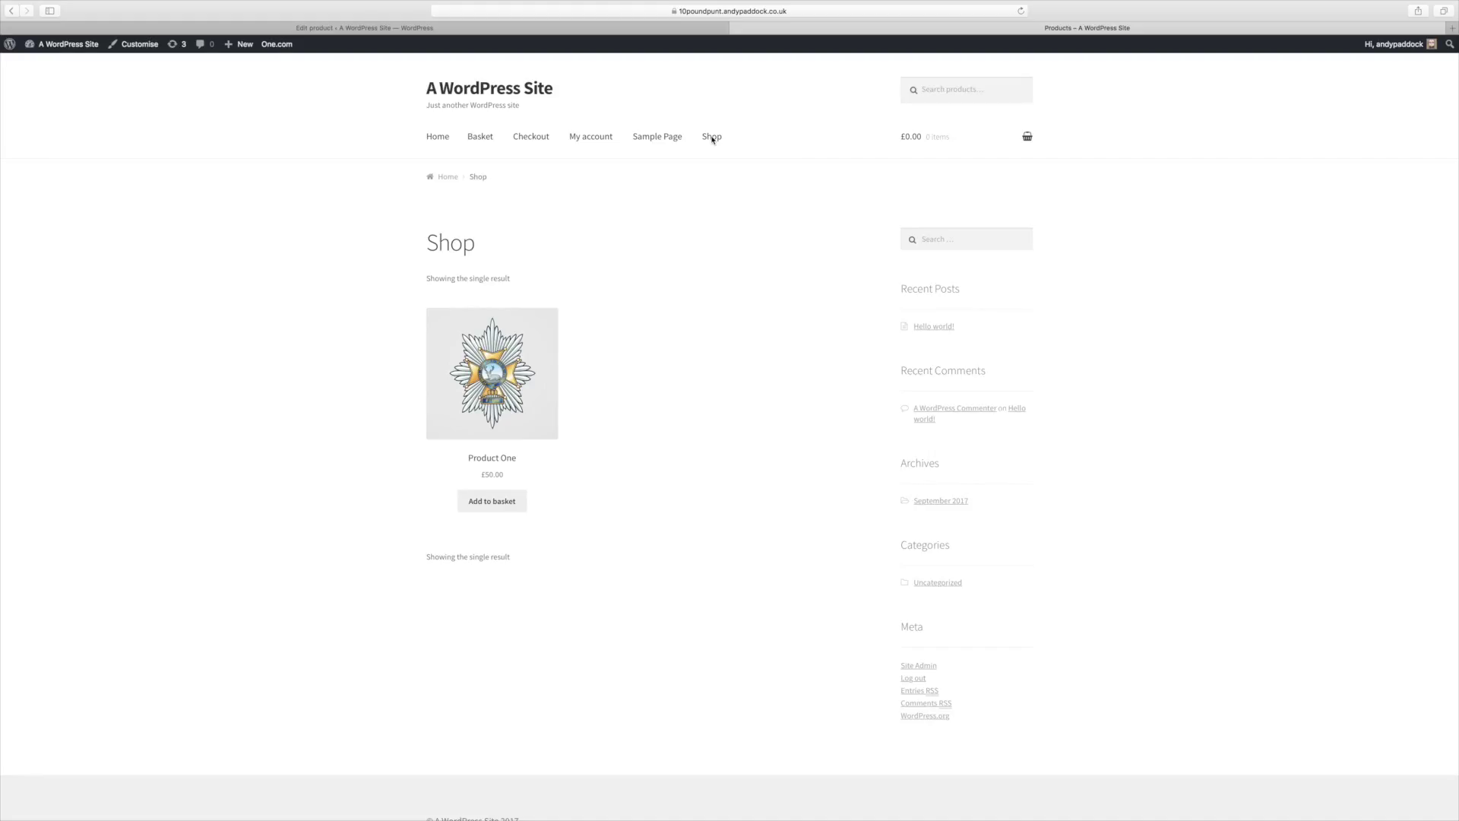
pyautogui.click(446, 137)
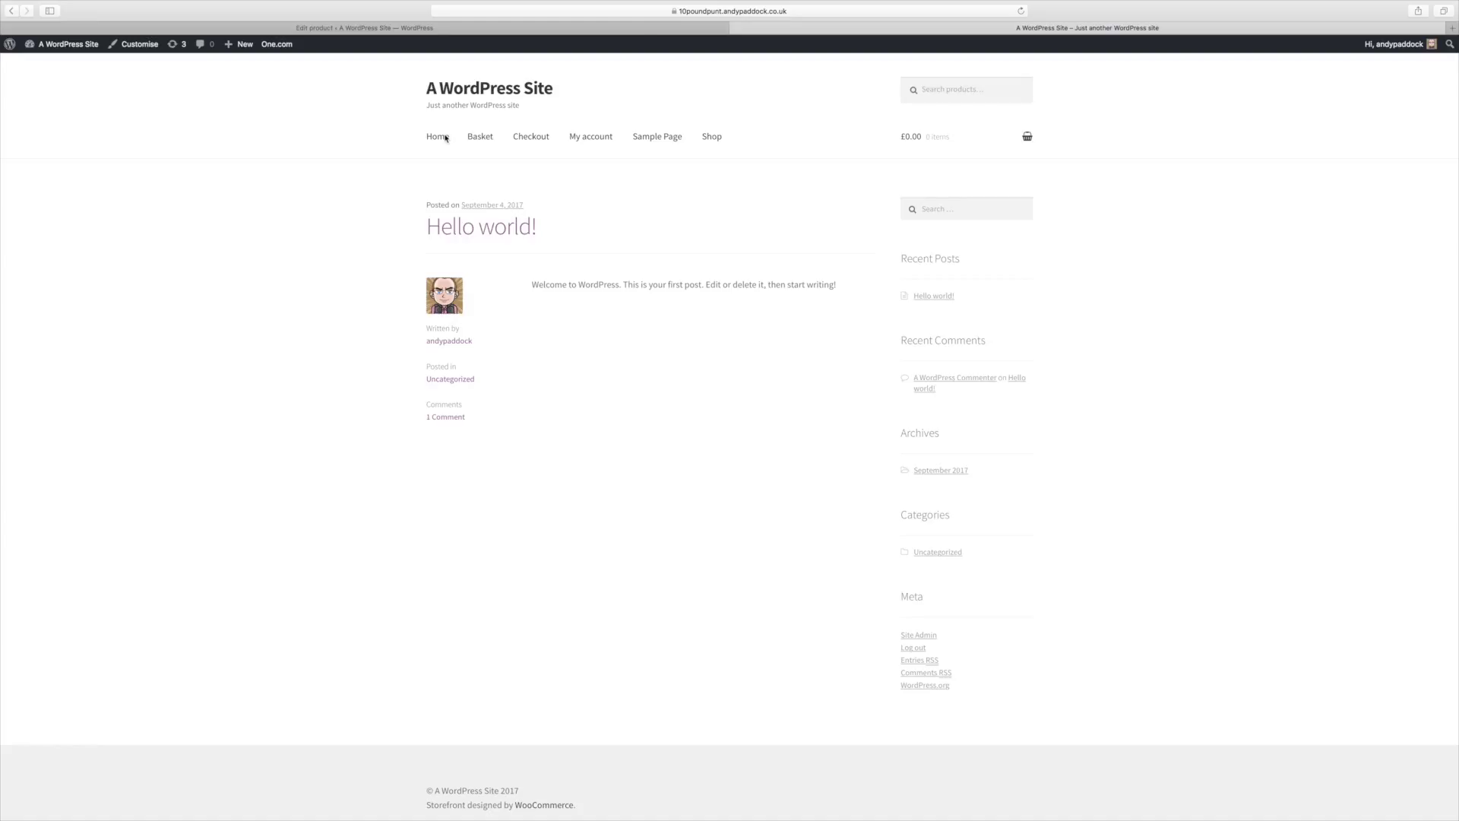
pyautogui.moveTo(1329, 4)
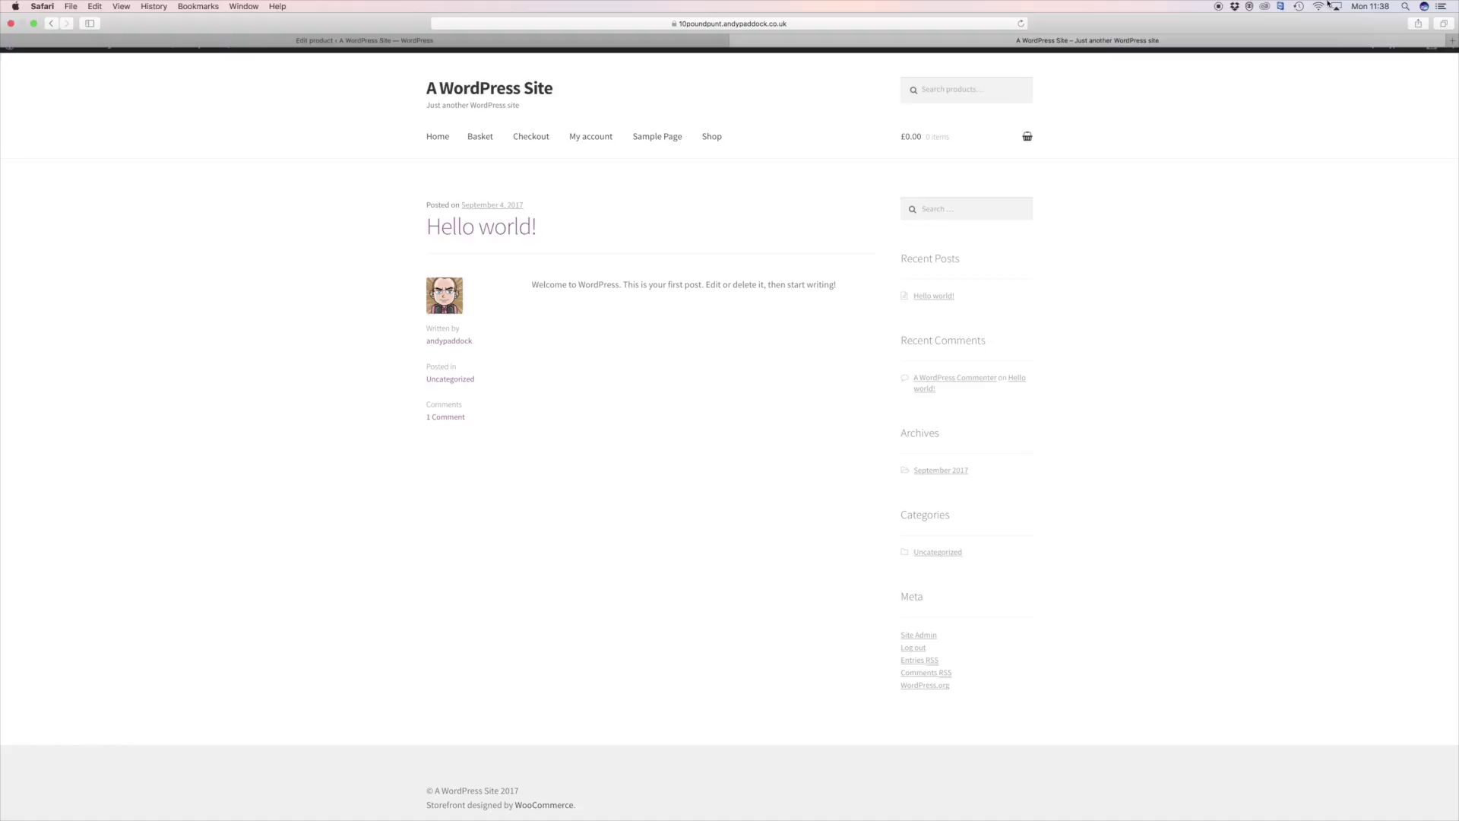